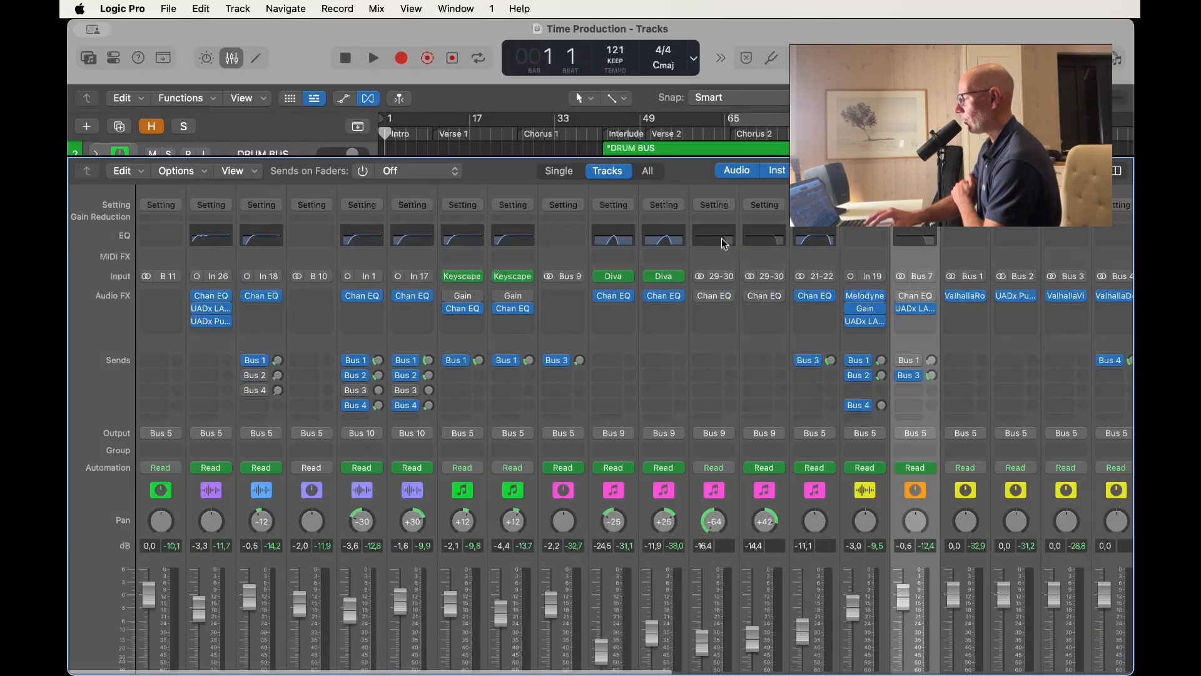
Inspect the Channel EQ settings on the BASS channel in the mixer and close the plug-in.
scroll(819, 248, right, 2)
scroll(819, 249, left, 2)
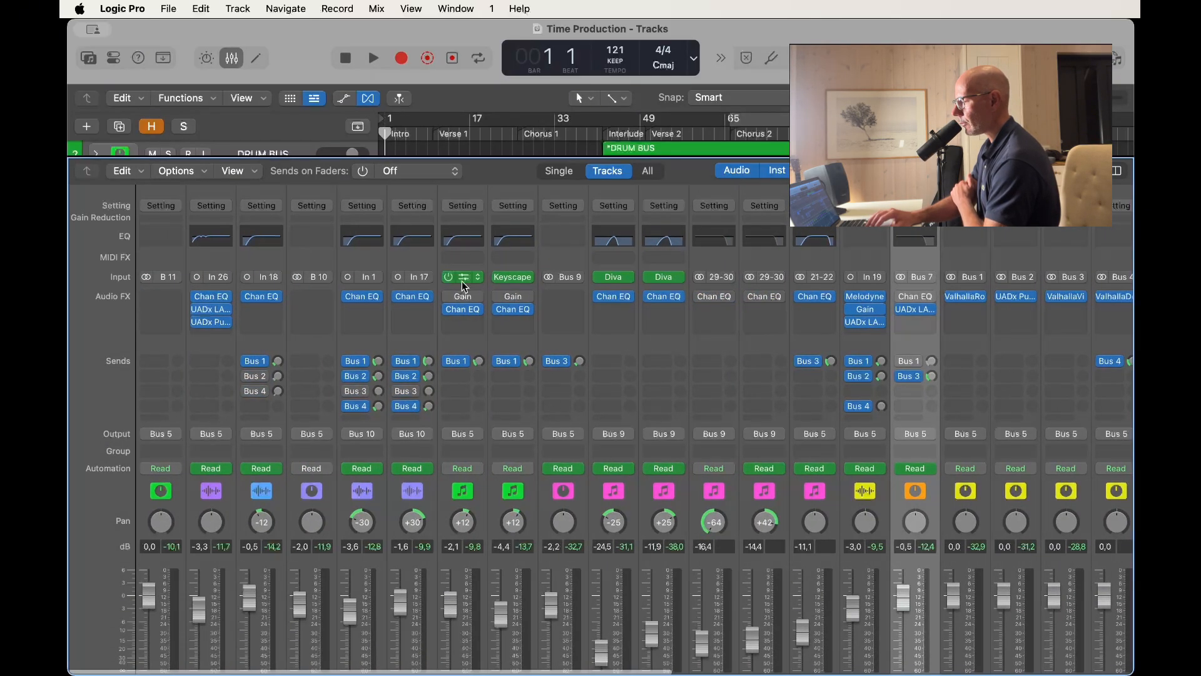
scroll(250, 344, down, 3)
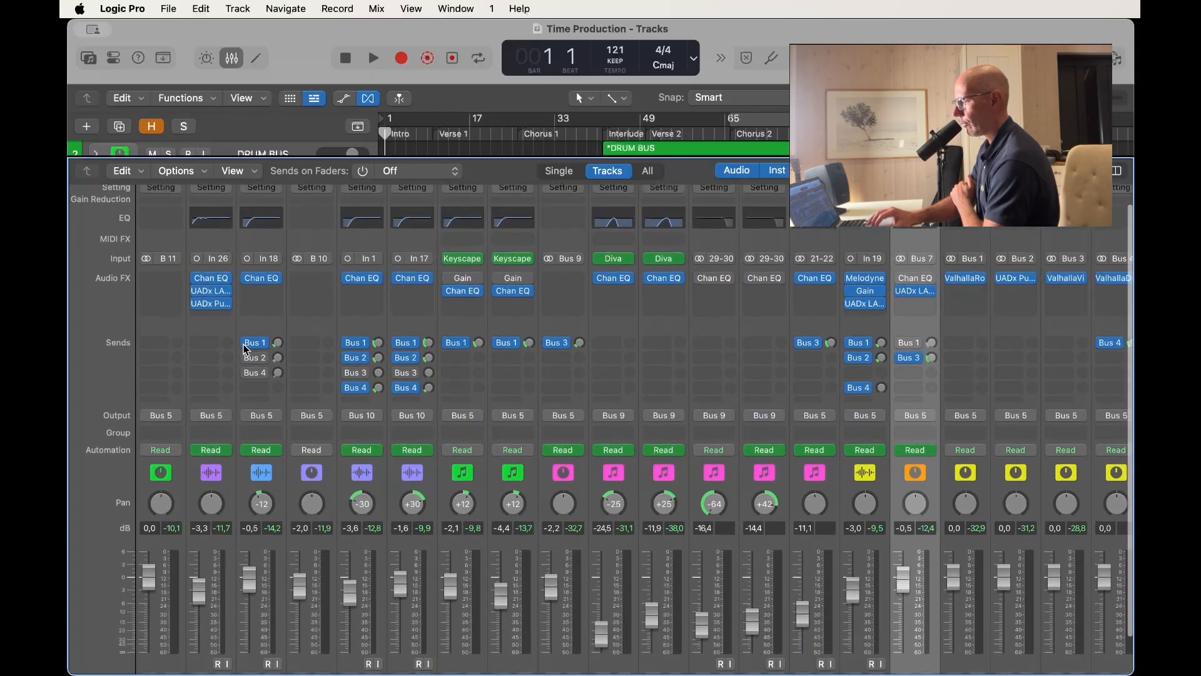
click(211, 221)
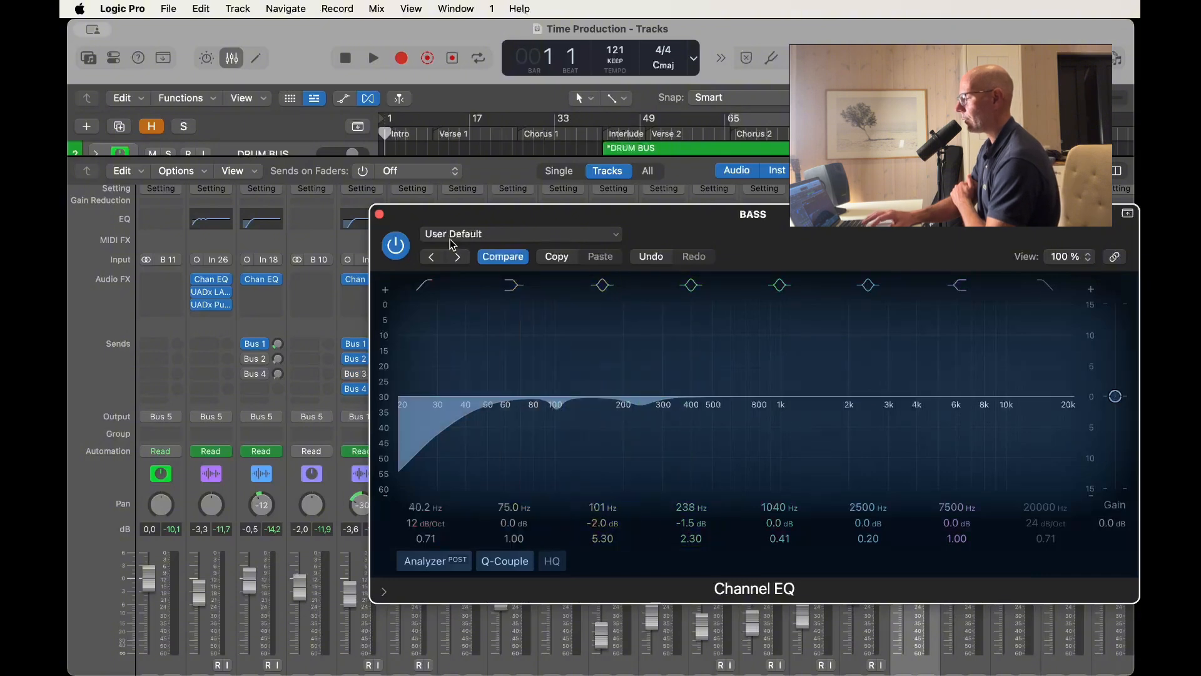
click(379, 216)
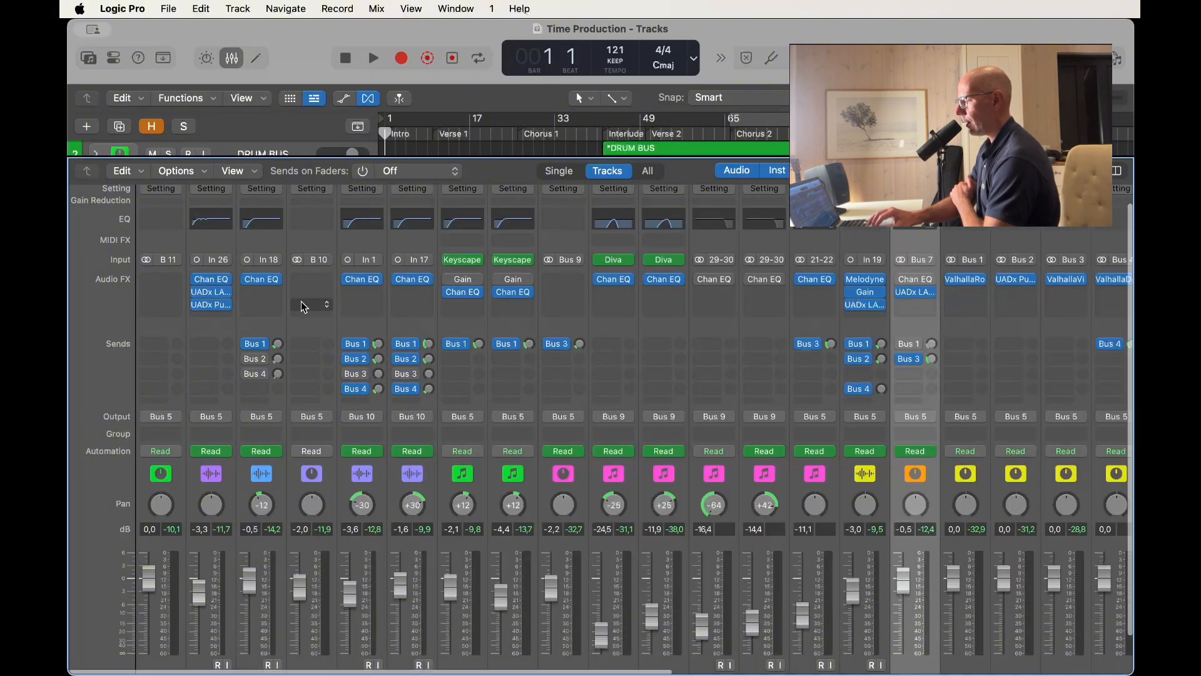
Inspect the UADx LA-2A Tube Compressor and UADx Pultec EQP-1A EQ on the BASS channel, closing each one.
scroll(303, 307, down, 2)
scroll(303, 306, right, 2)
scroll(304, 306, right, 2)
scroll(303, 306, up, 2)
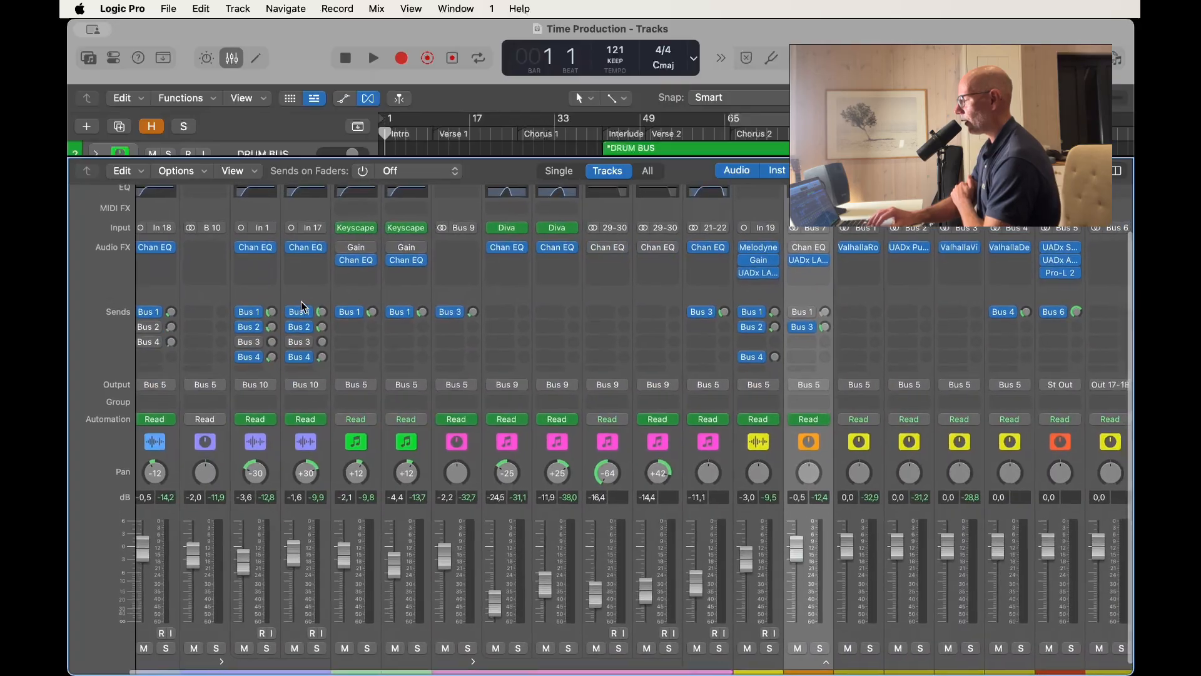
scroll(303, 306, left, 4)
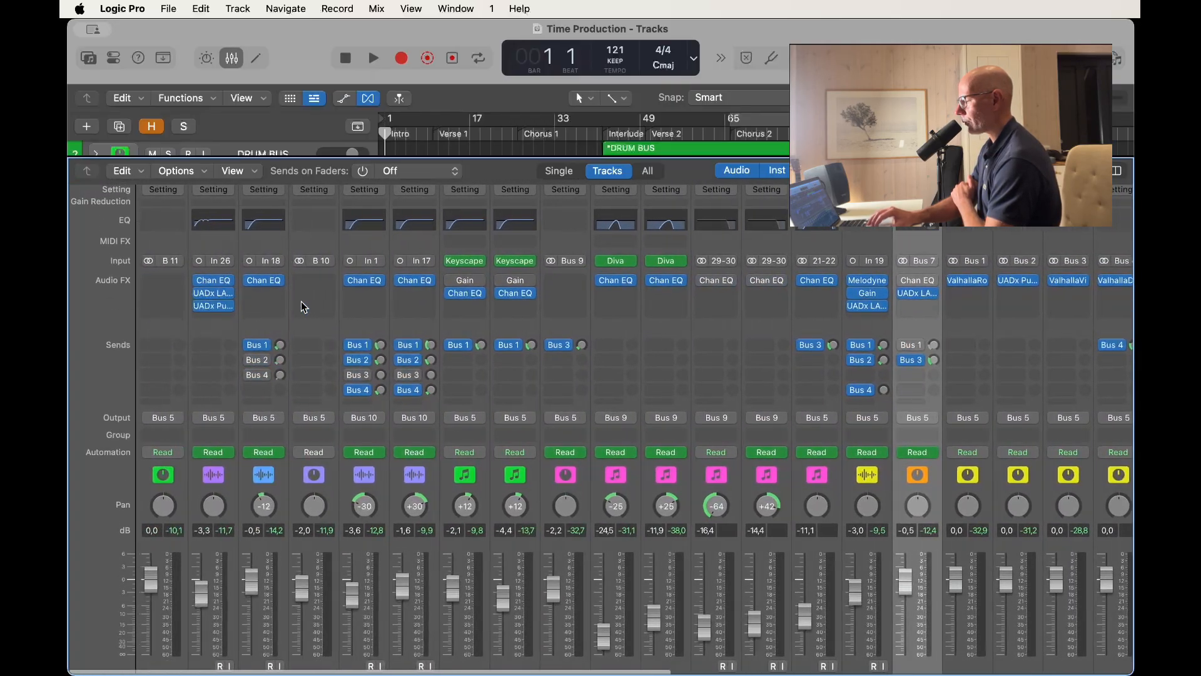
click(212, 294)
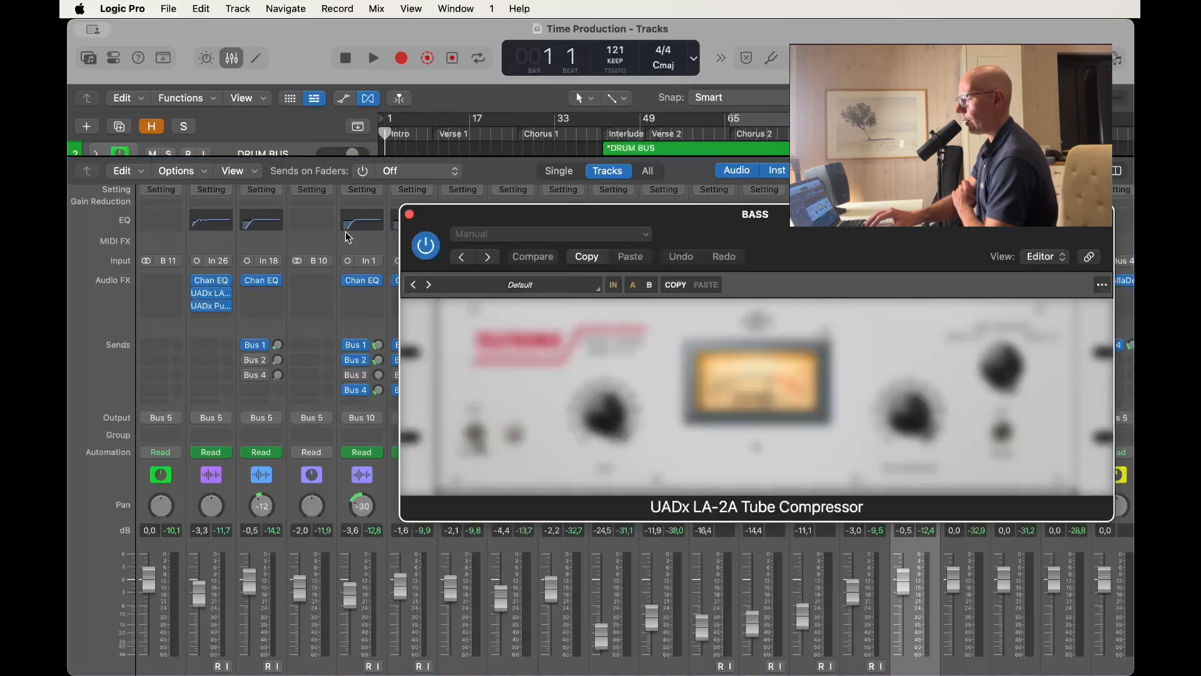
click(409, 214)
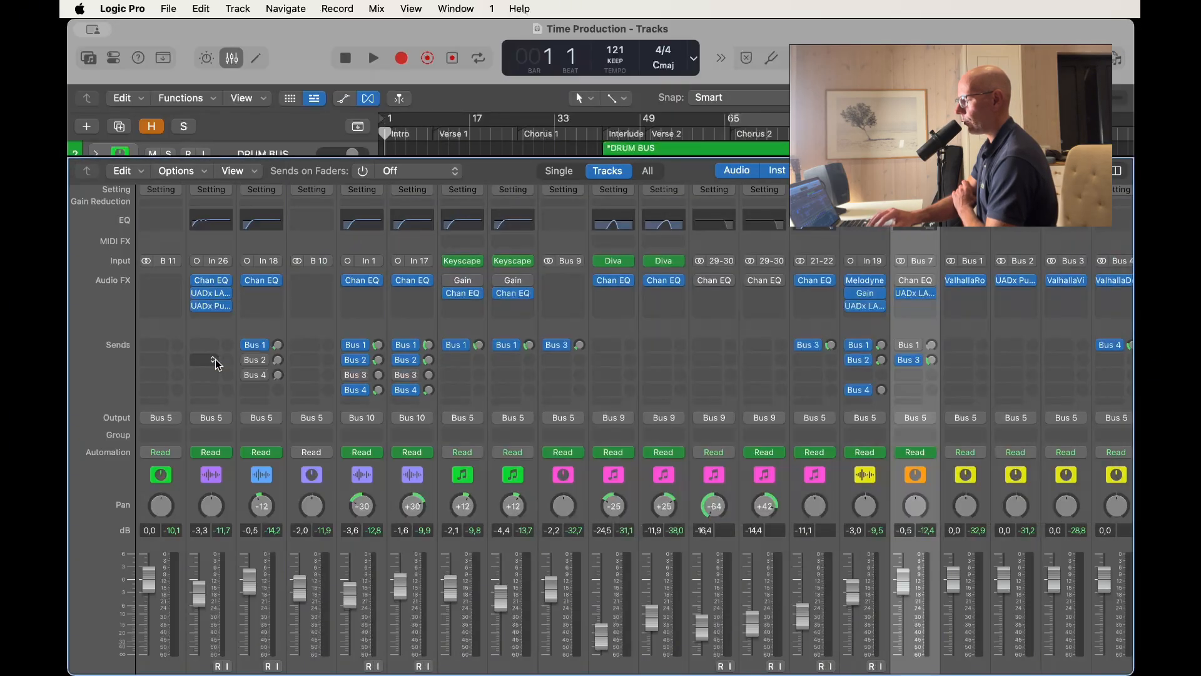
click(213, 307)
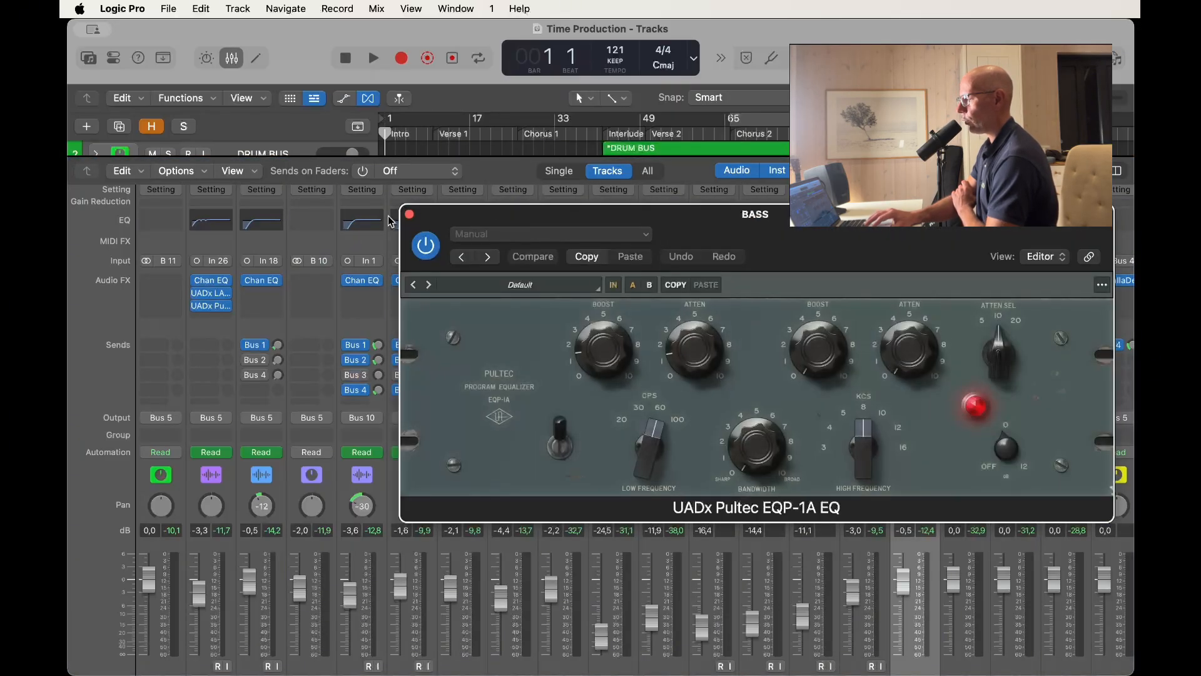
click(410, 214)
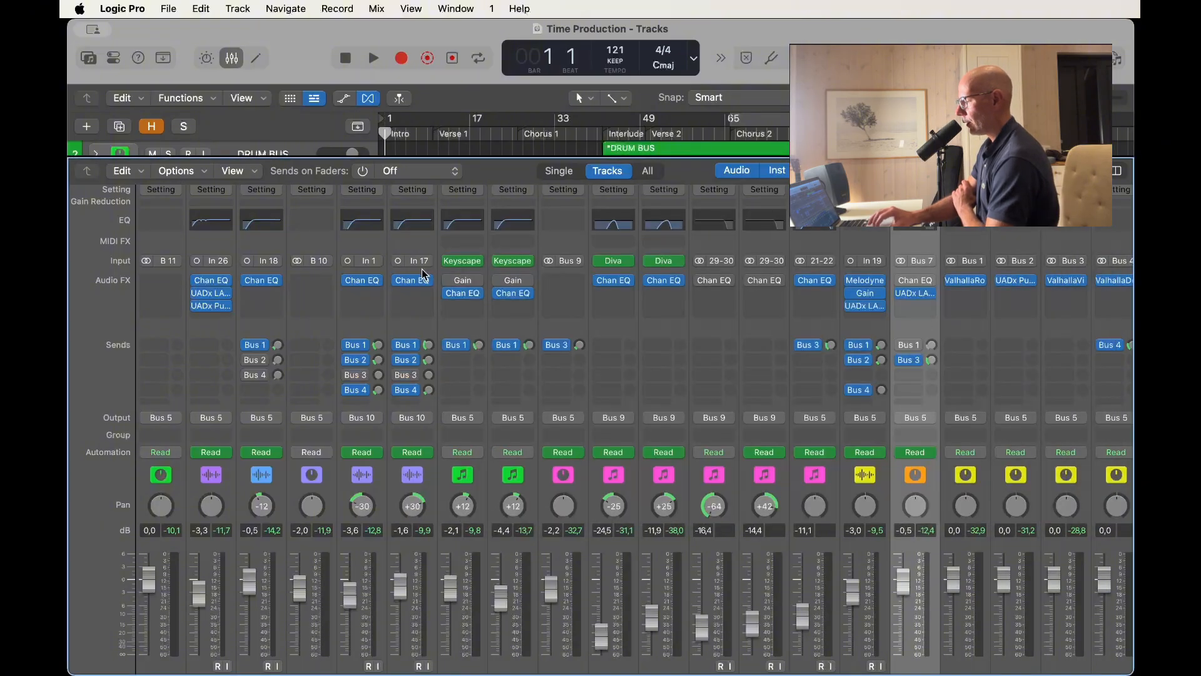
Examine the reverb and delay plug-ins on the mixer's effect return channels, Bus 1 to Bus 4.
scroll(423, 273, right, 15)
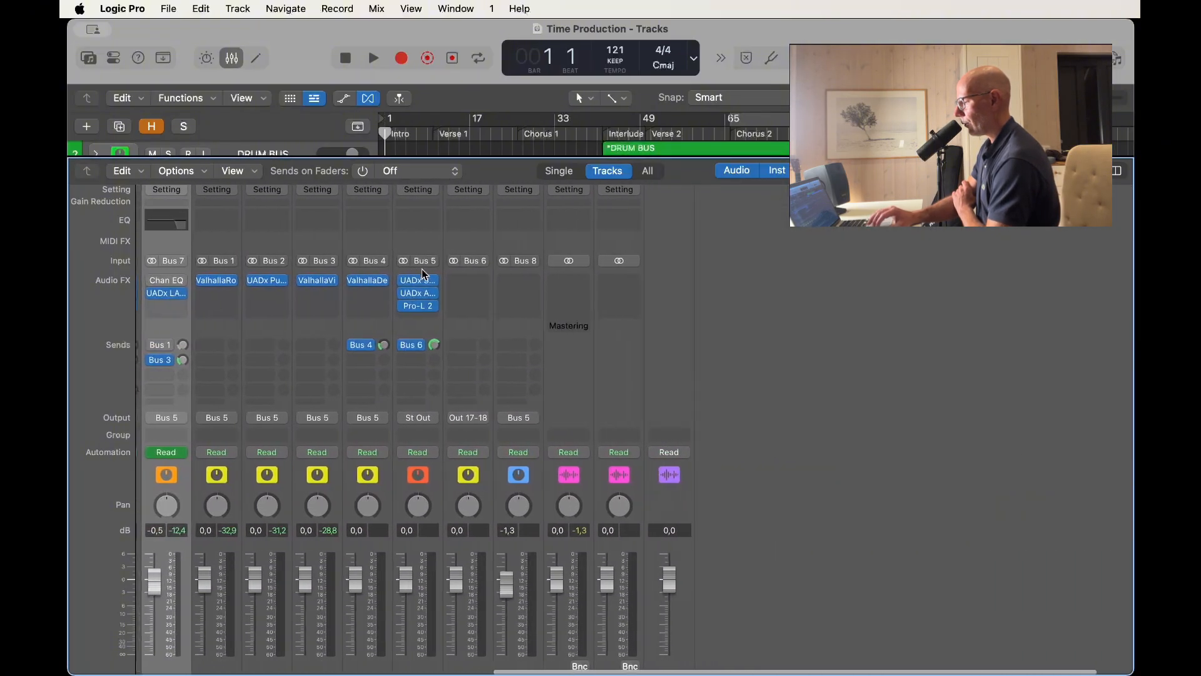
scroll(422, 273, left, 4)
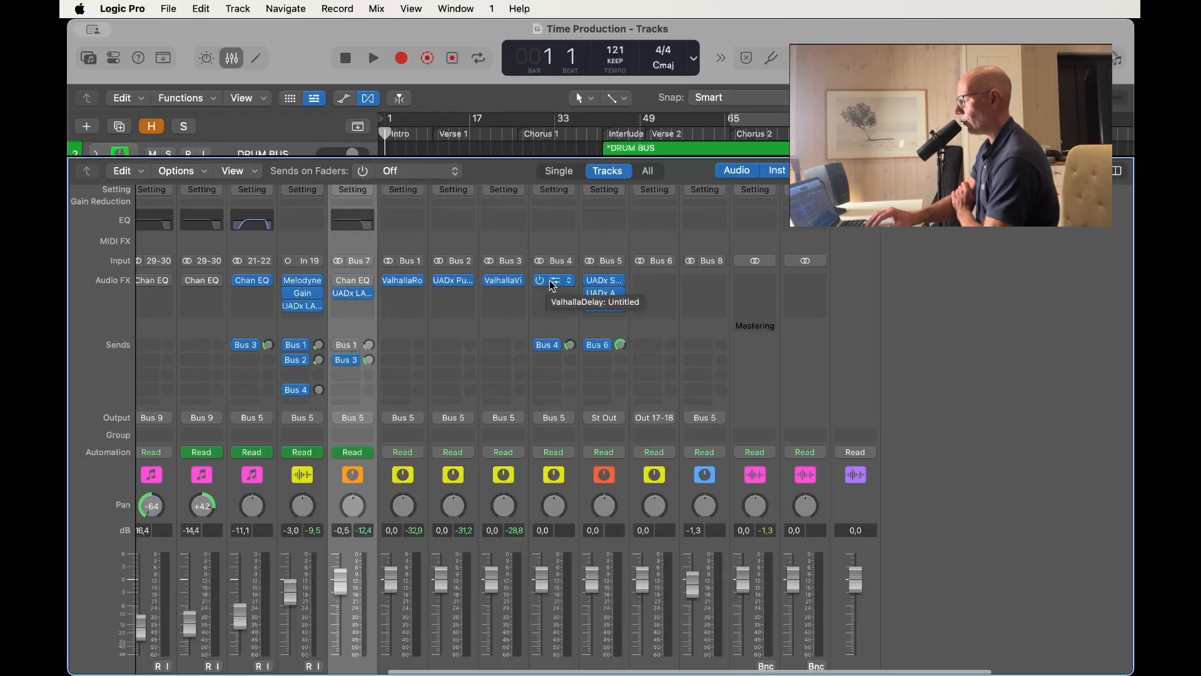
scroll(498, 316, left, 3)
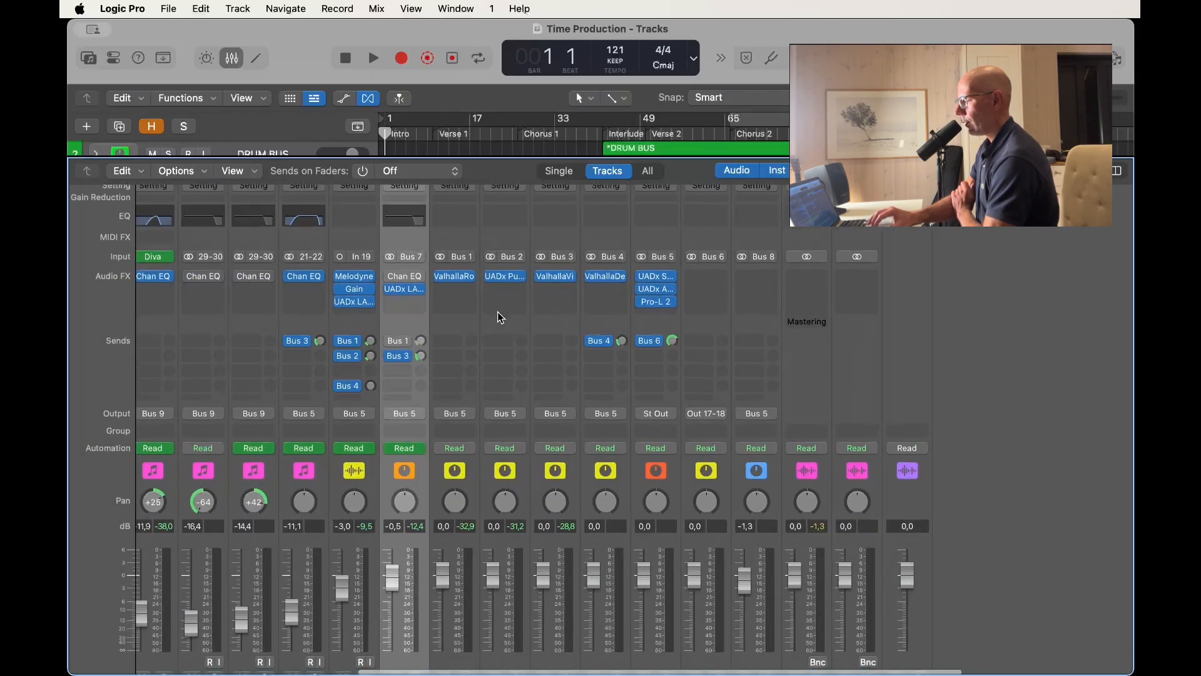
scroll(501, 317, left, 3)
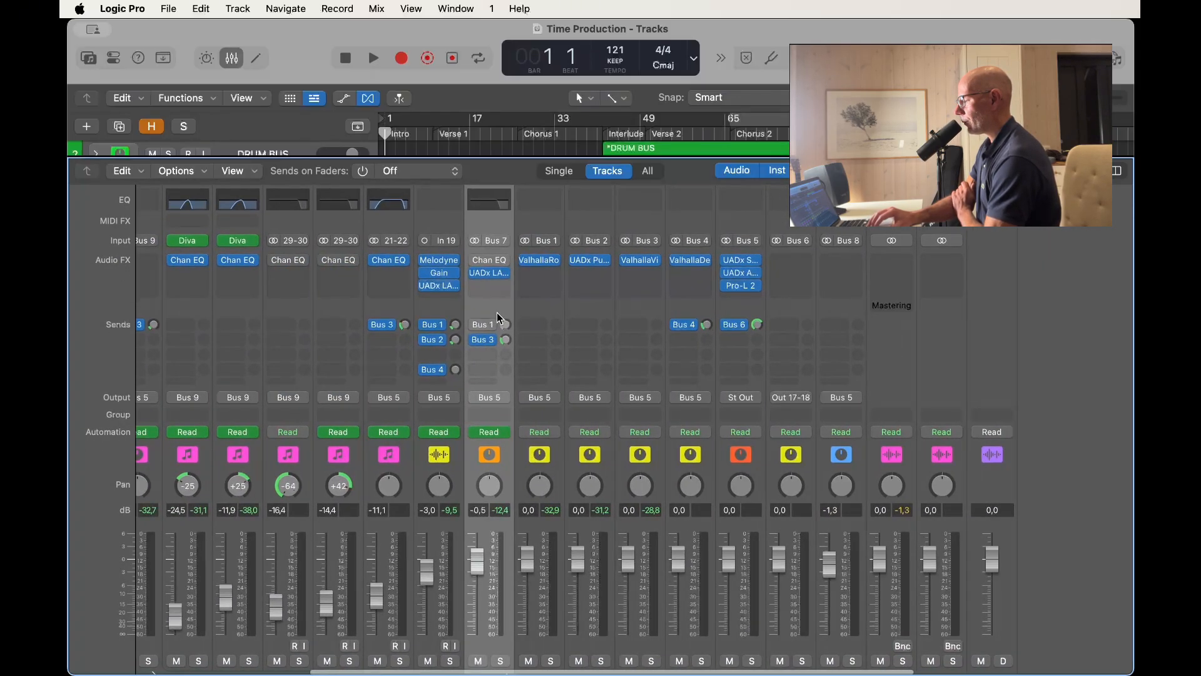
scroll(498, 319, down, 1)
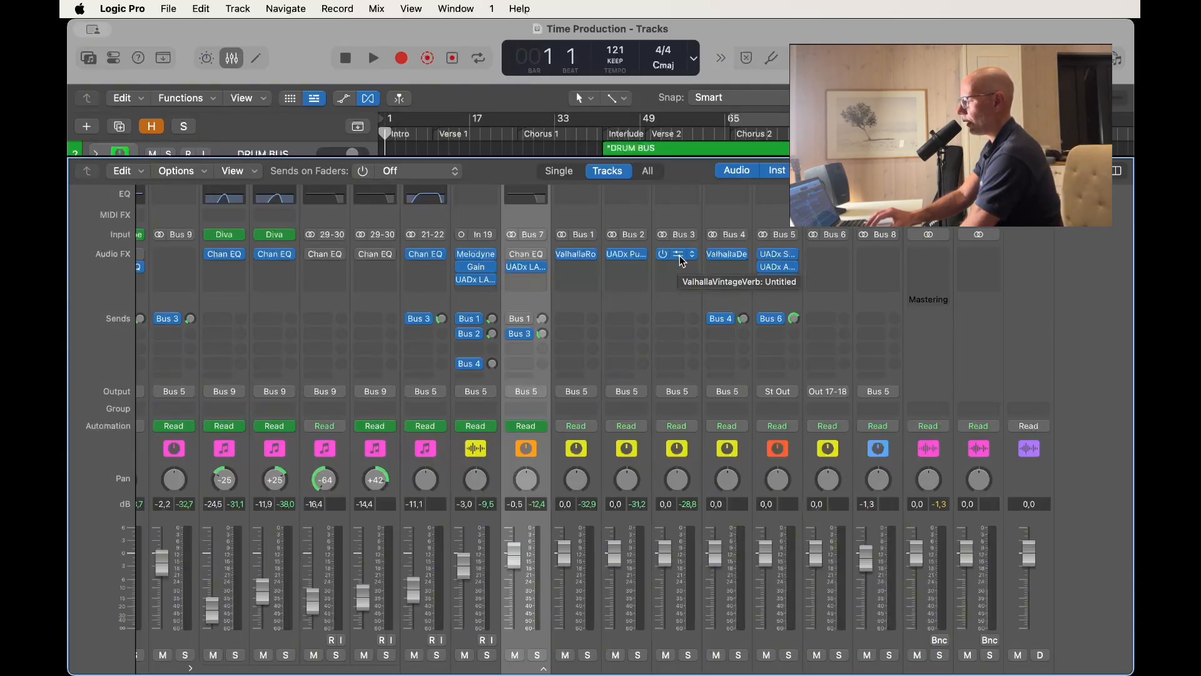
scroll(652, 274, right, 4)
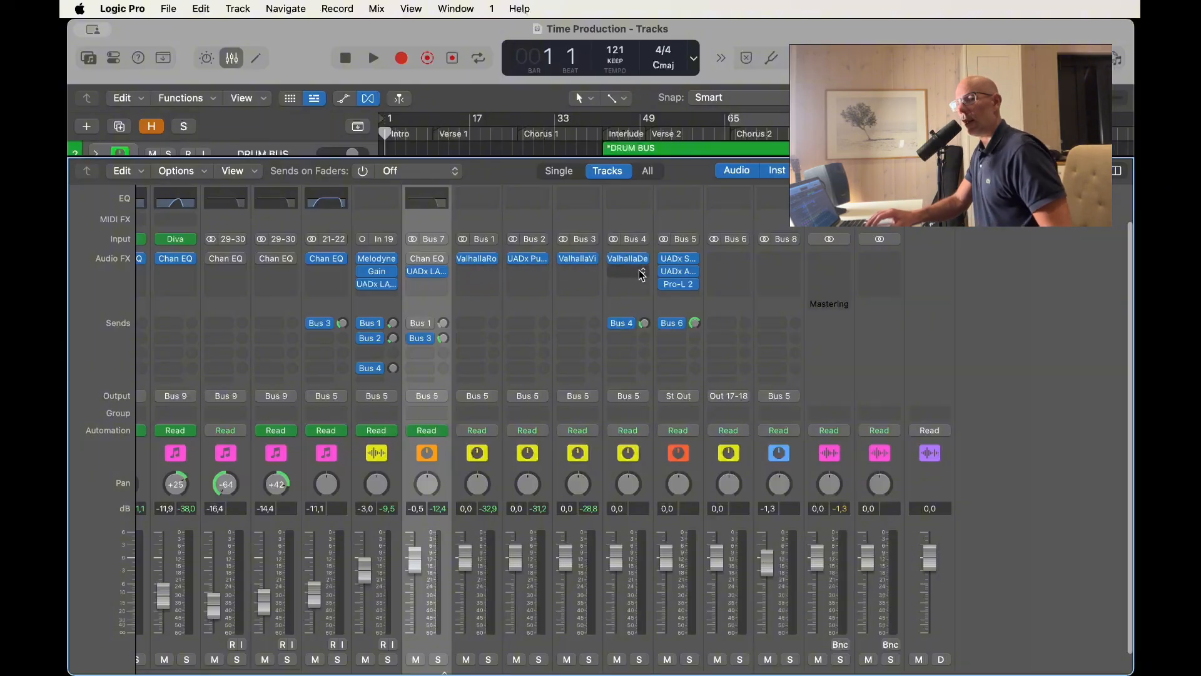
Inspect the UADx SSL G Bus Compressor, UADx Ampex ATR-102 and Pro-L 2 on the Bus 5 stereo out channel, closing each one.
click(680, 259)
click(632, 280)
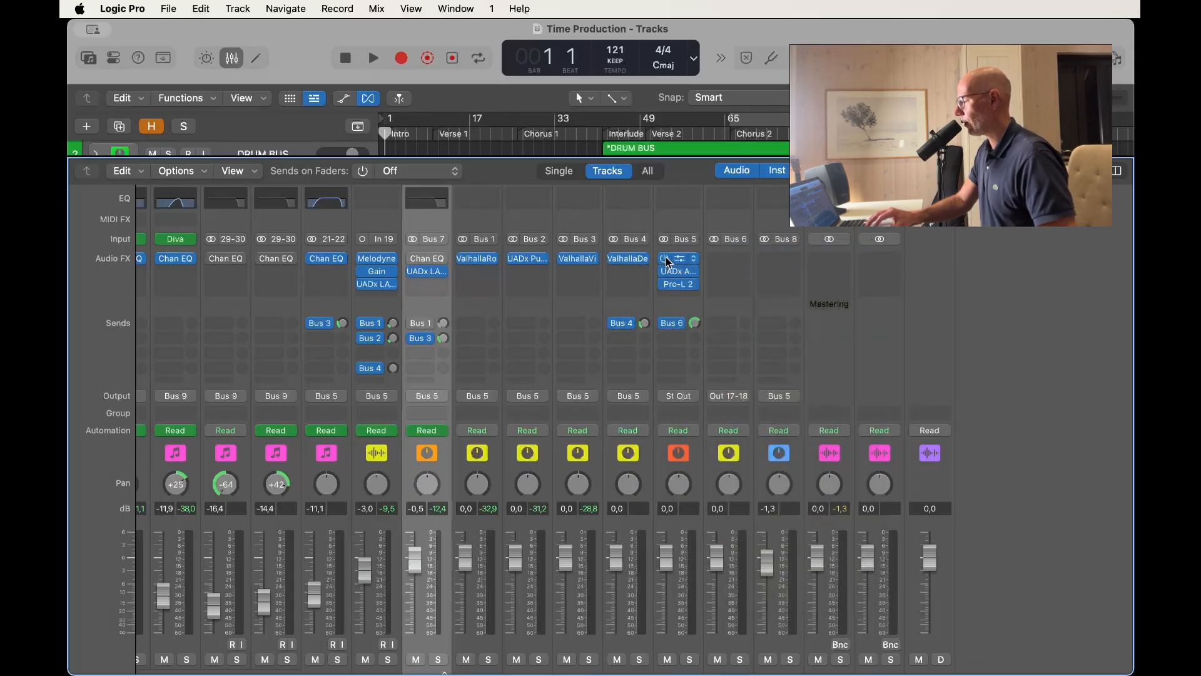
click(411, 215)
click(682, 276)
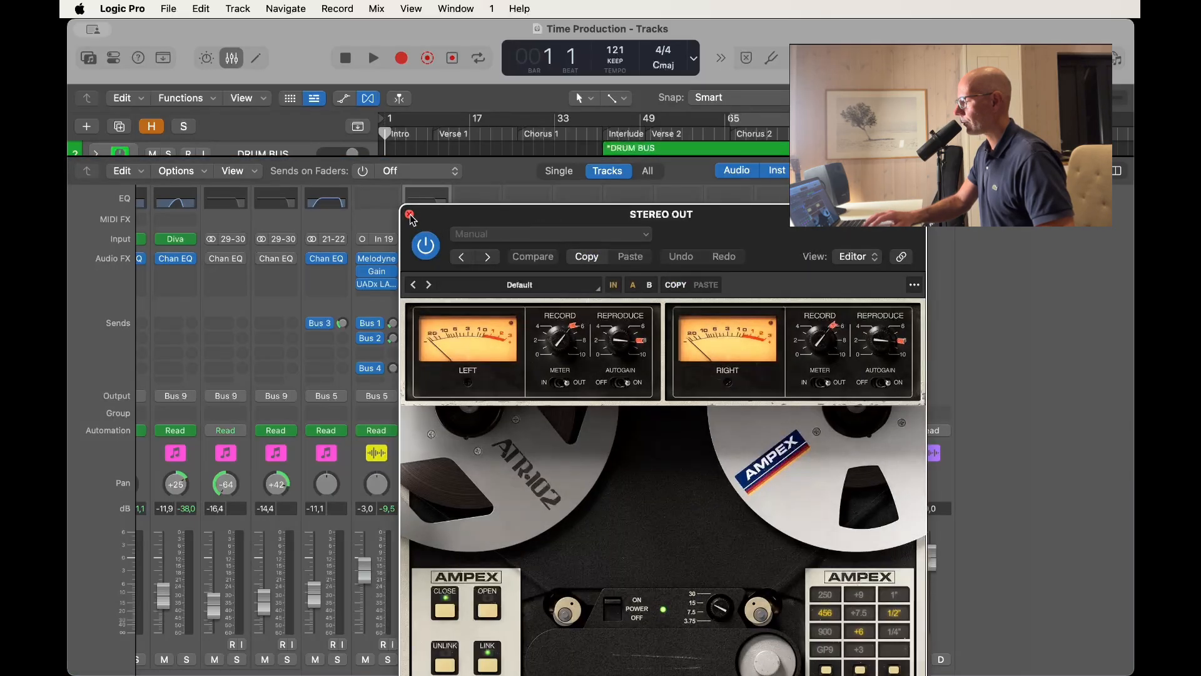
click(410, 214)
scroll(657, 276, down, 1)
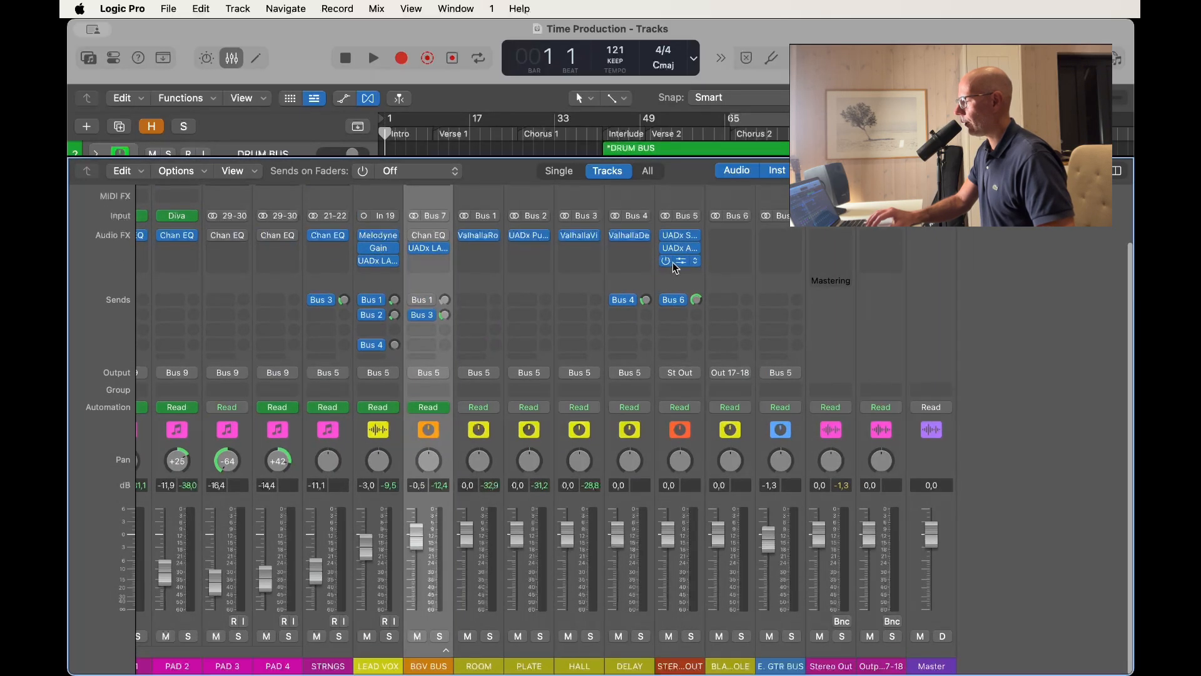
click(679, 260)
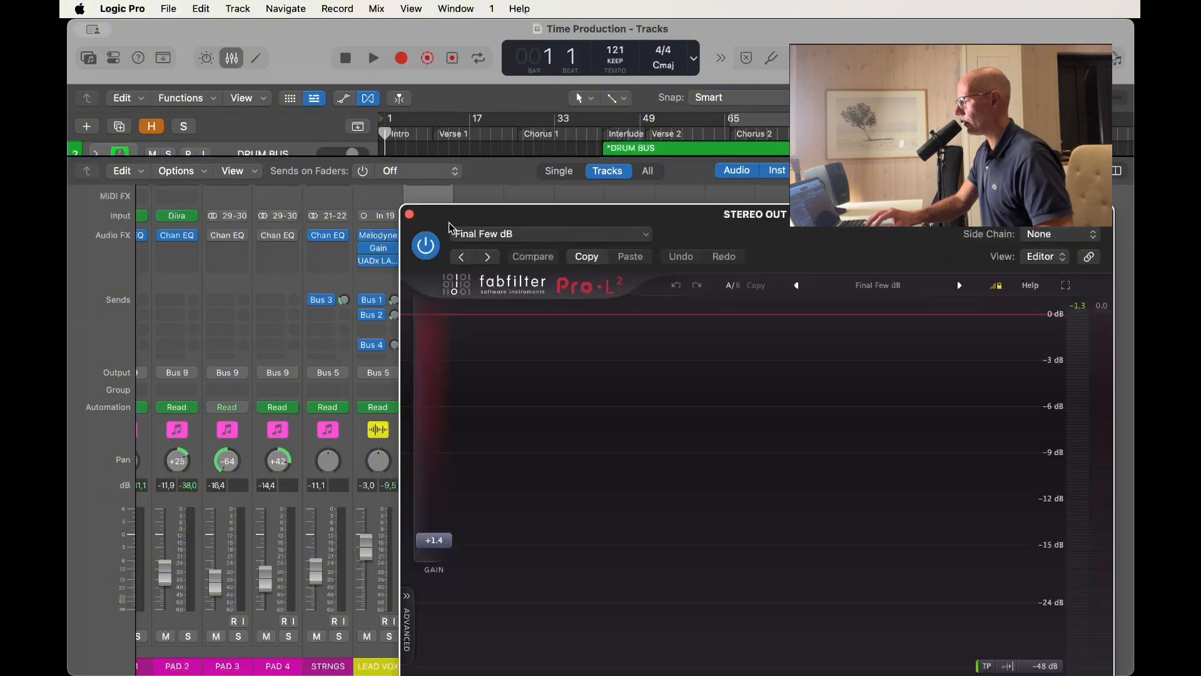
click(410, 215)
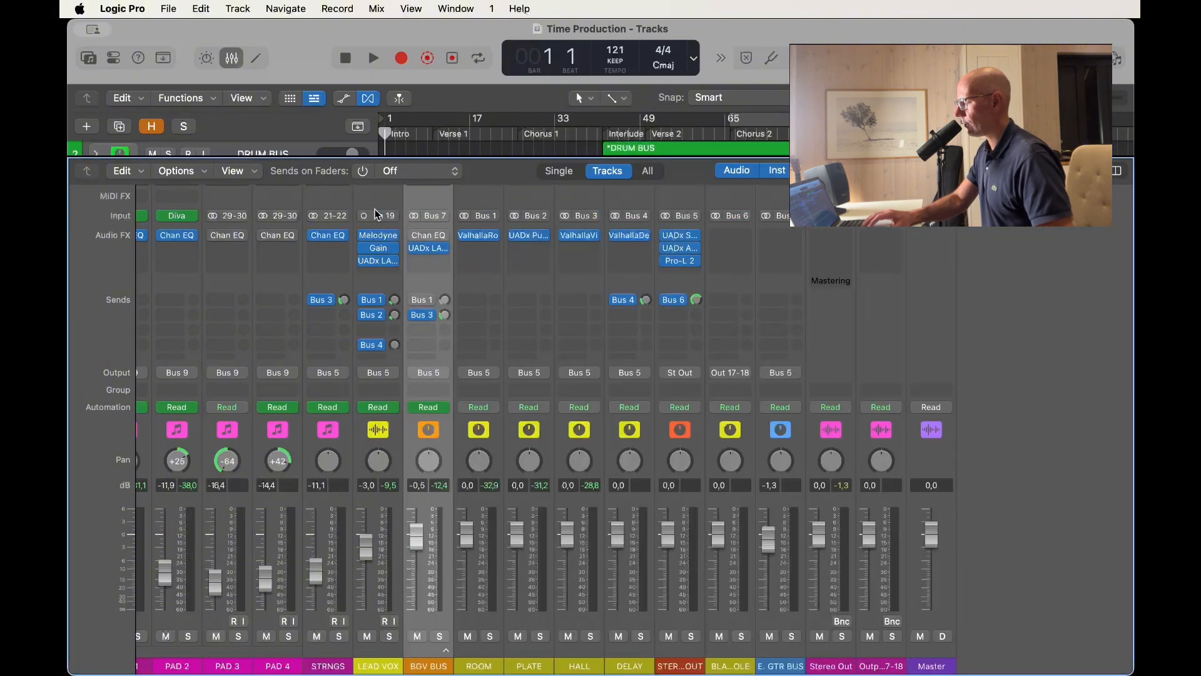
Hide the mixer to play the song from the start, and collapse the PADS track stack.
key(x)
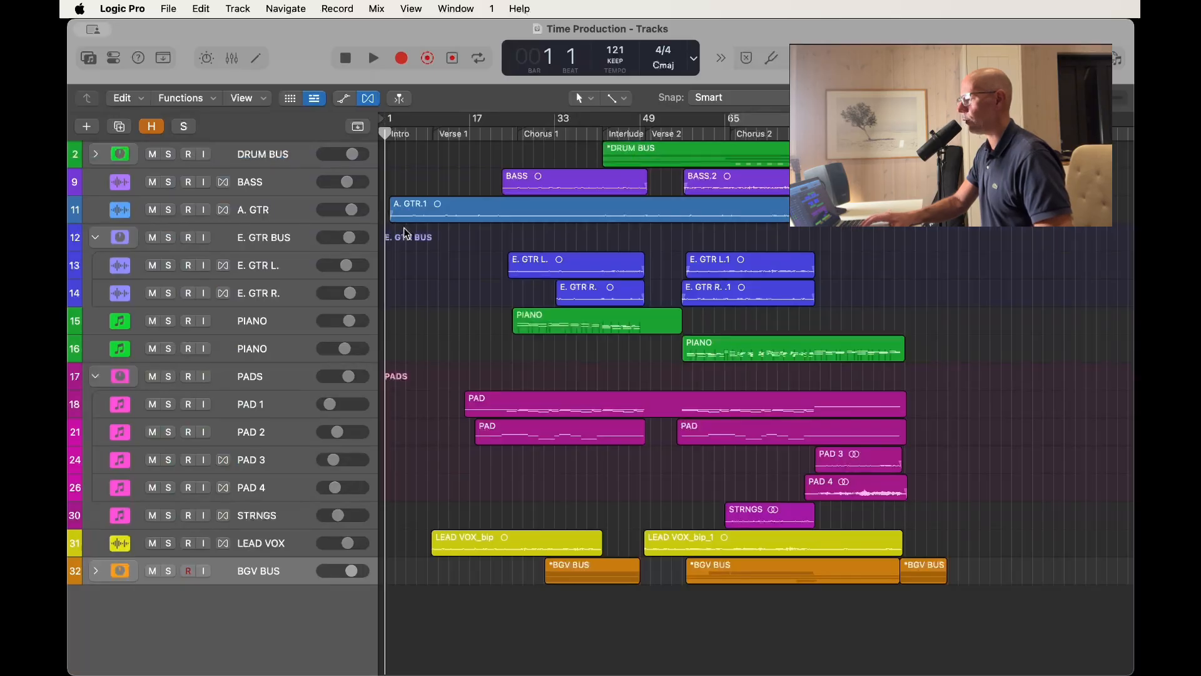
key(space)
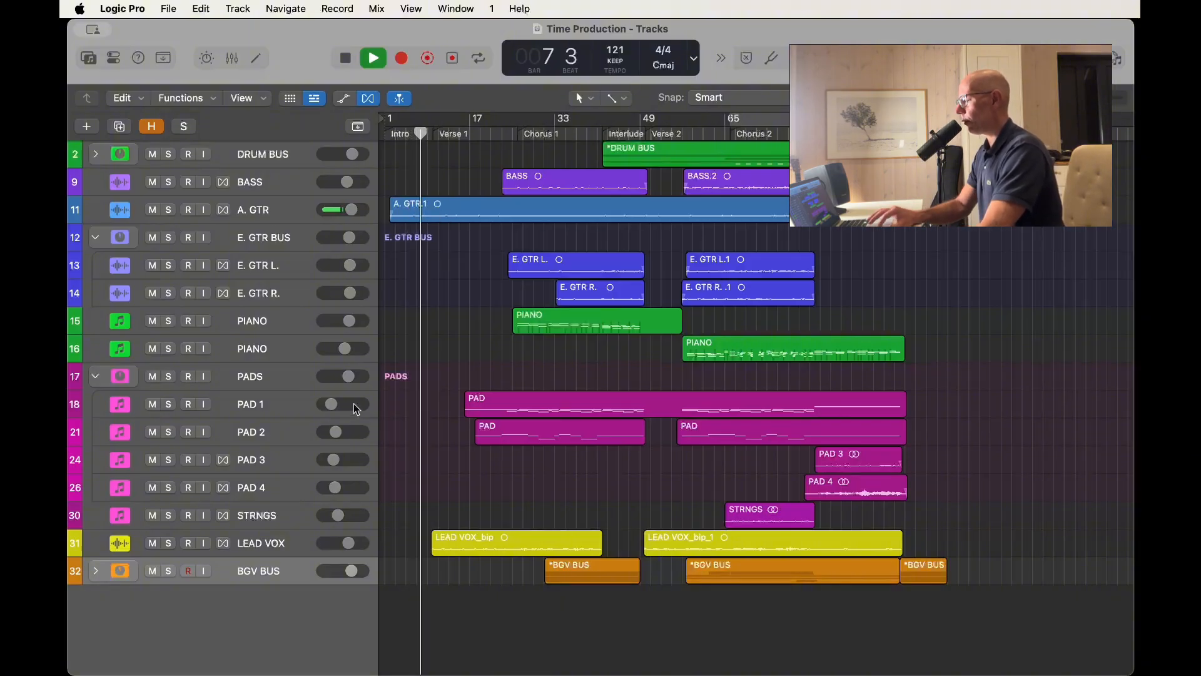
click(283, 540)
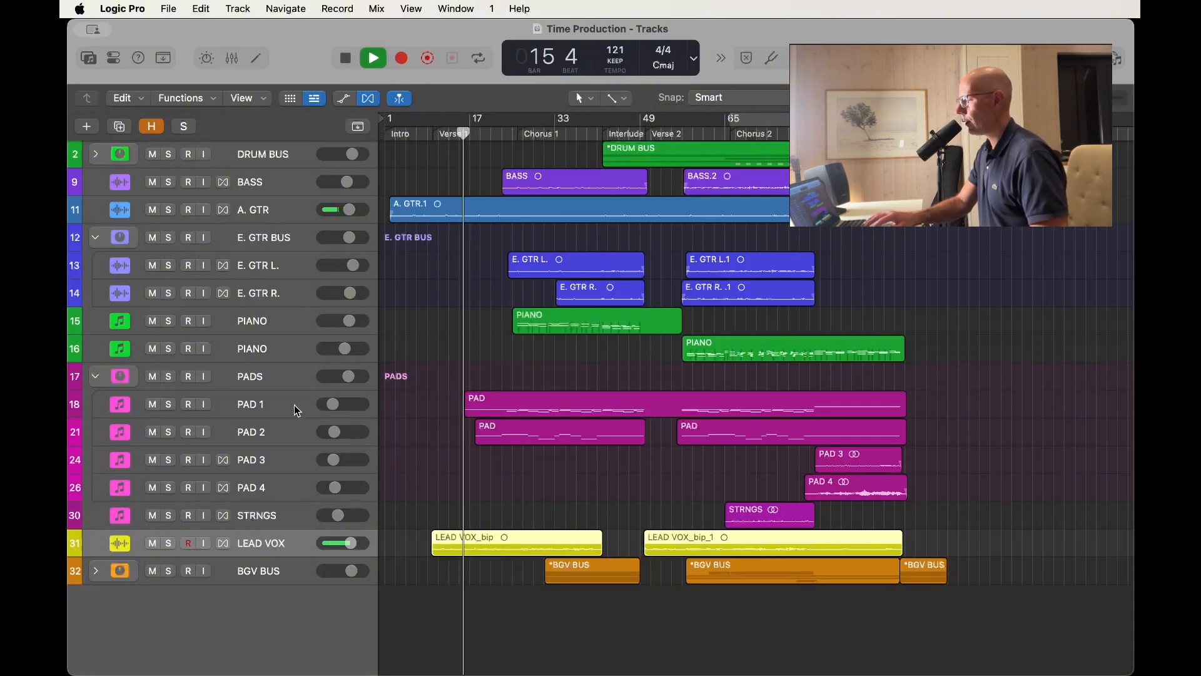
click(262, 374)
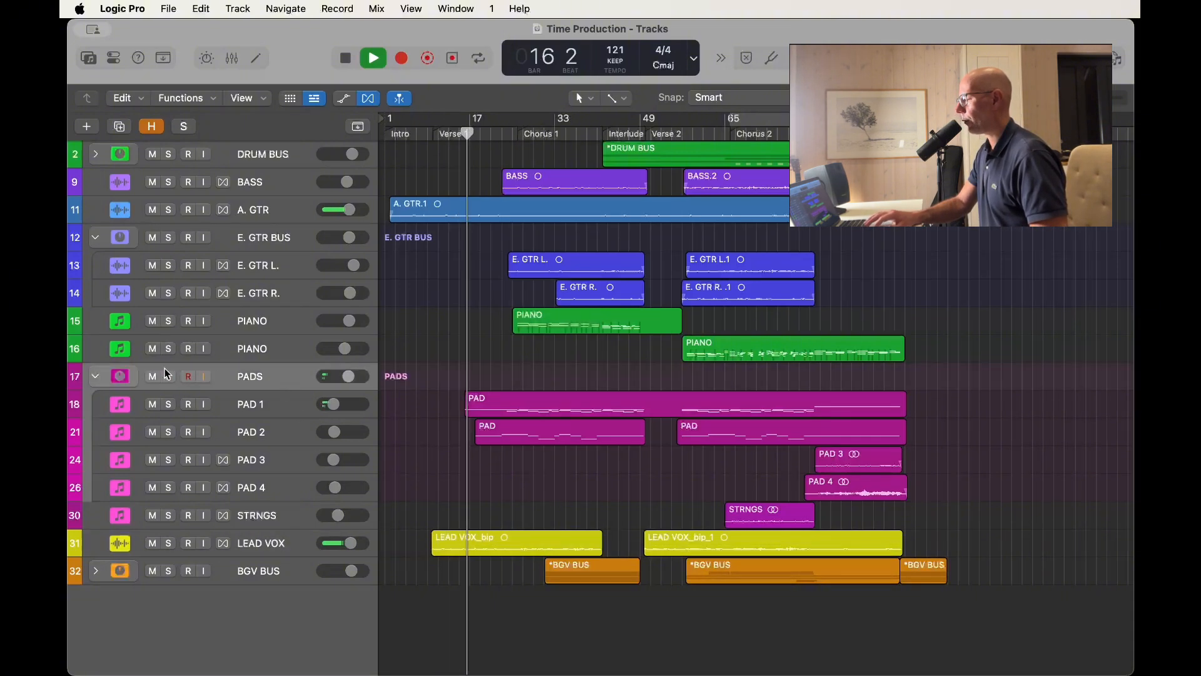
click(96, 375)
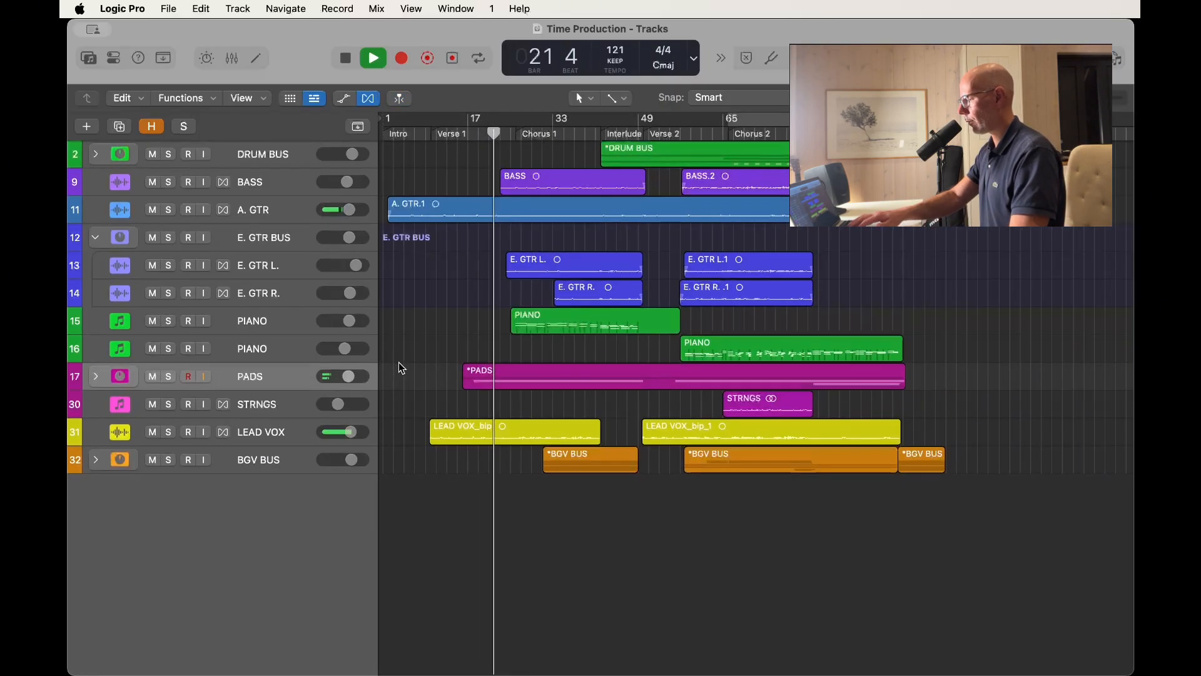
Show the mixer during playback and examine the levels and fader movements across all channels.
key(x)
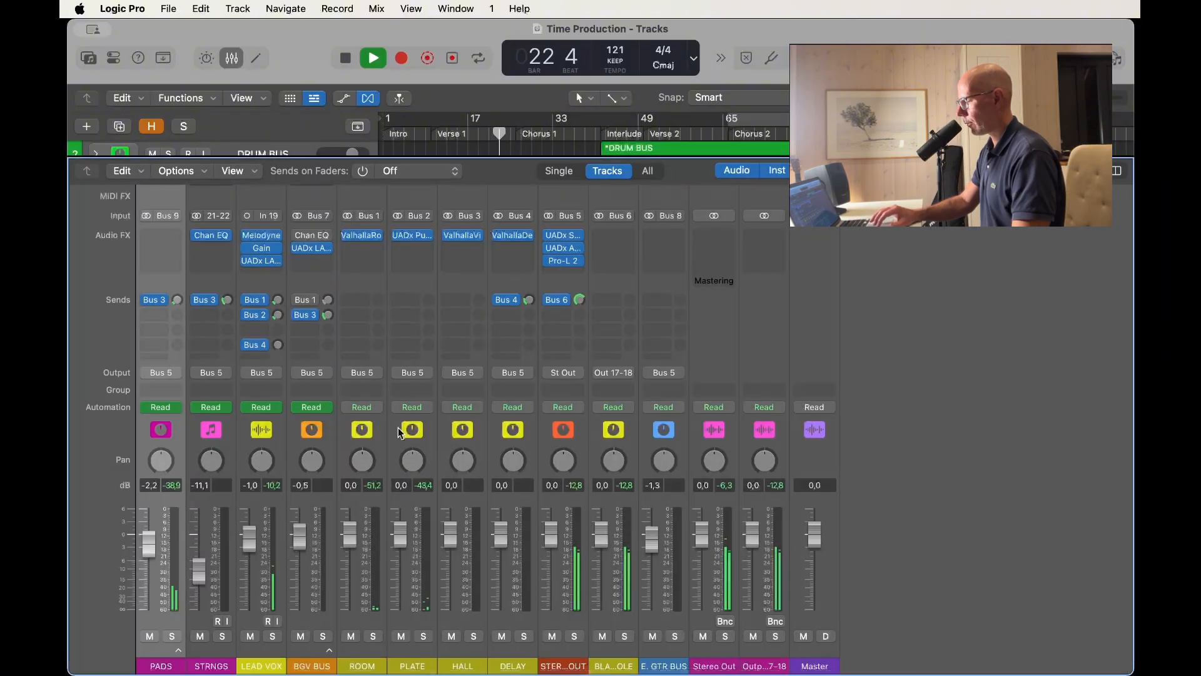
scroll(269, 621, left, 5)
scroll(269, 621, left, 5)
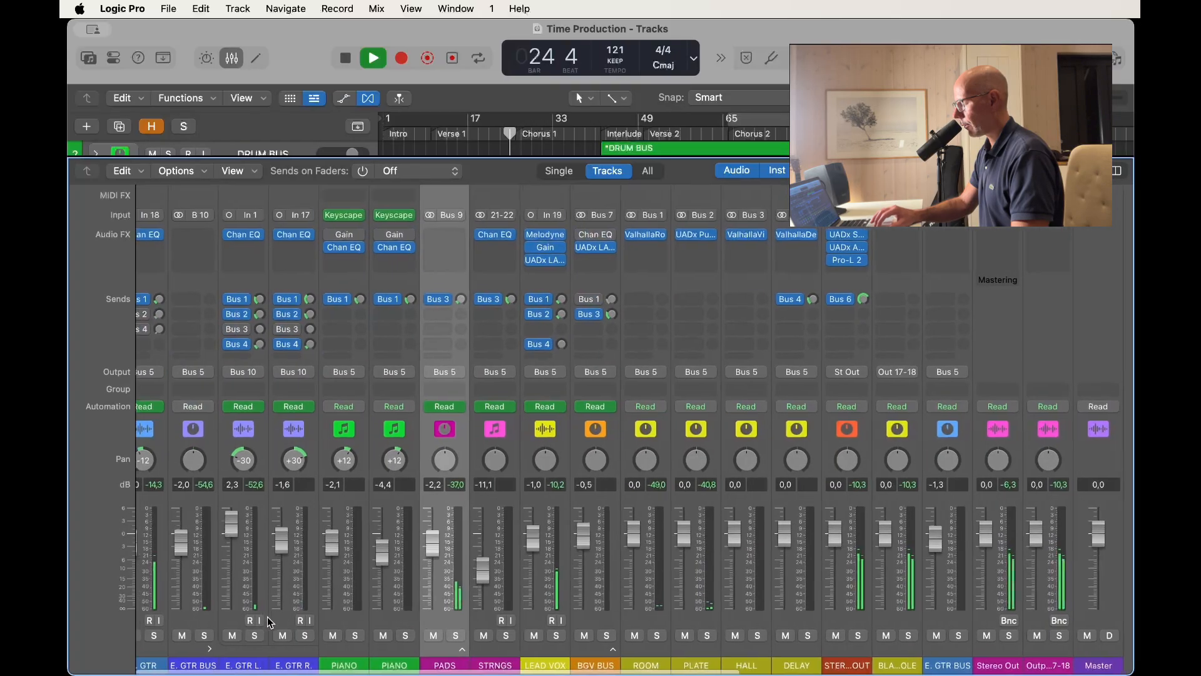
scroll(268, 617, left, 1)
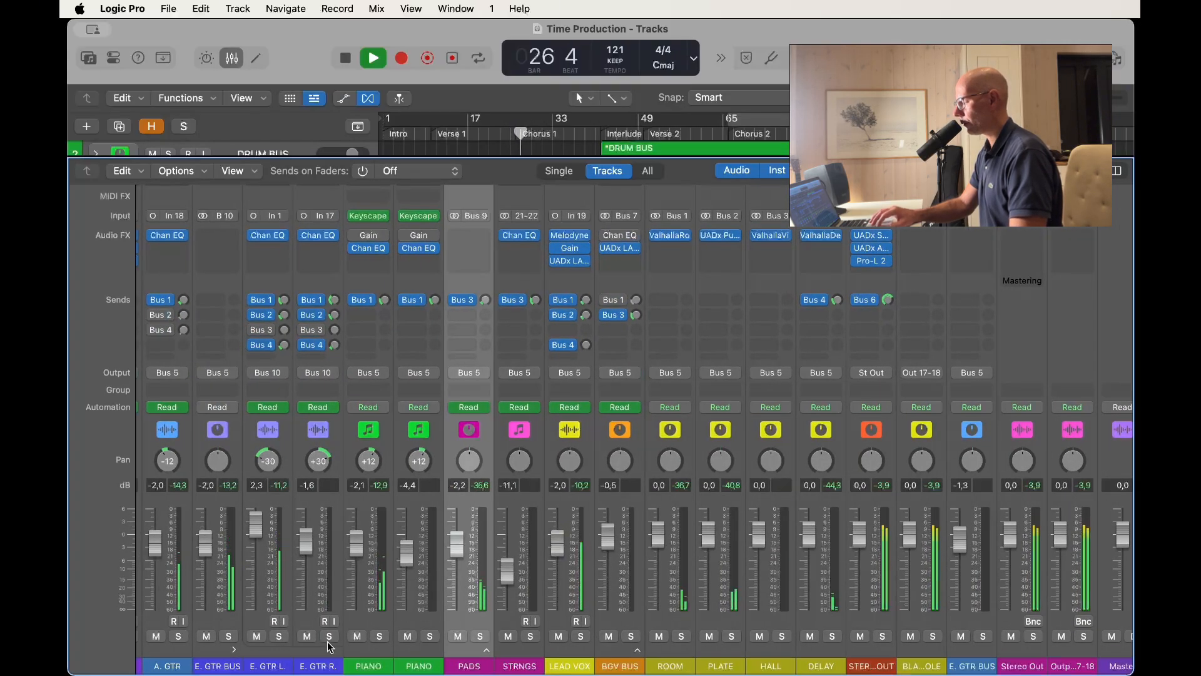
scroll(327, 640, left, 4)
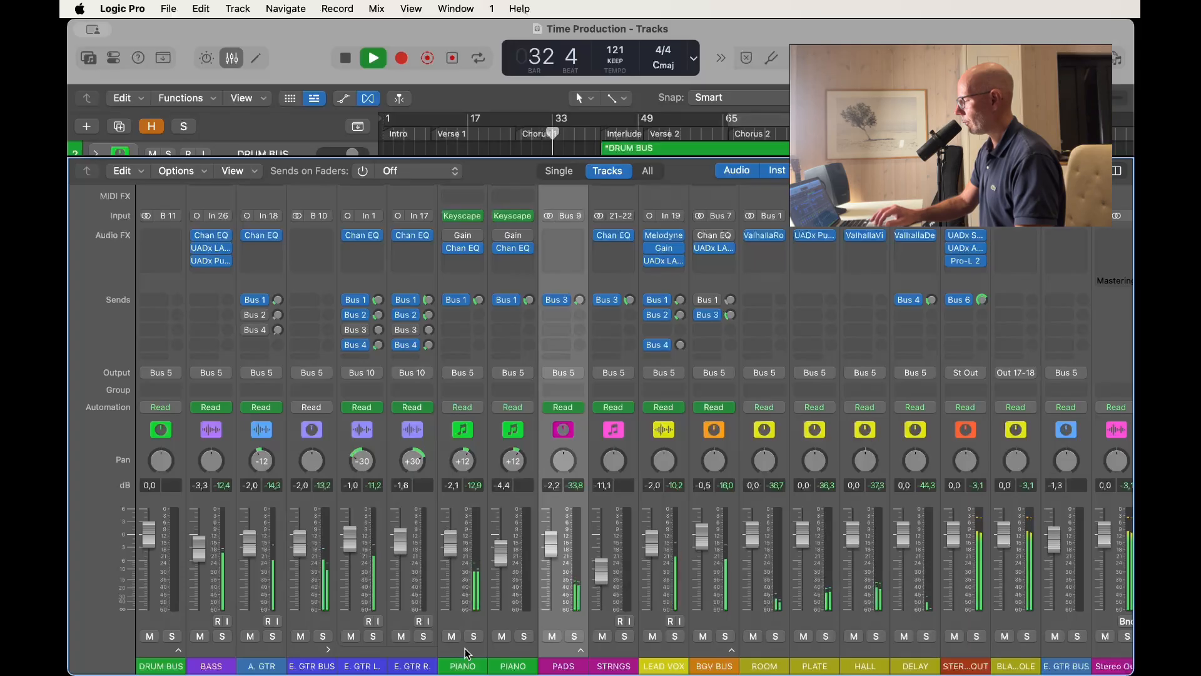
scroll(464, 648, right, 1)
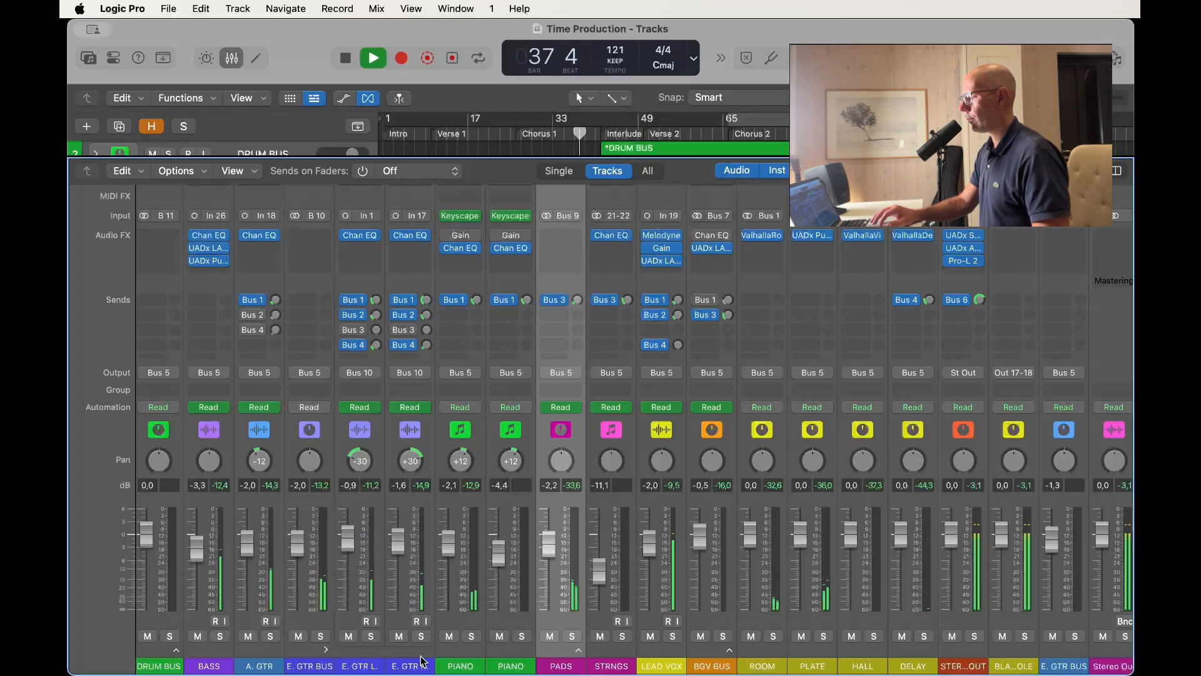
scroll(420, 659, right, 5)
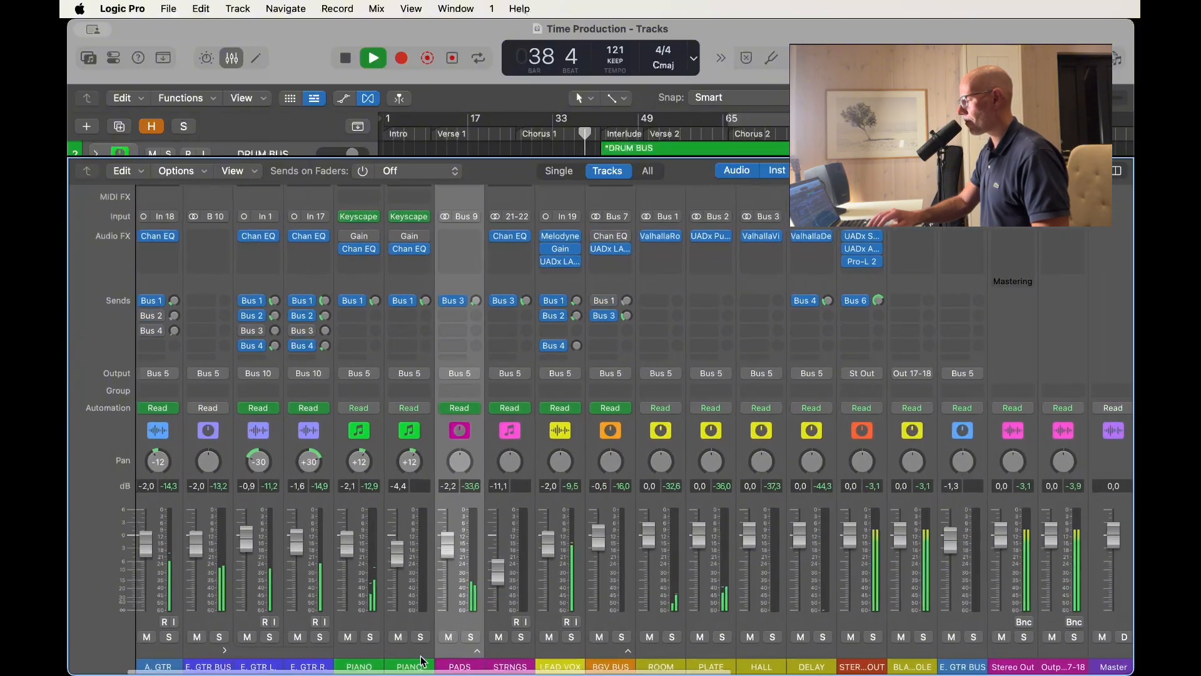
scroll(423, 660, right, 3)
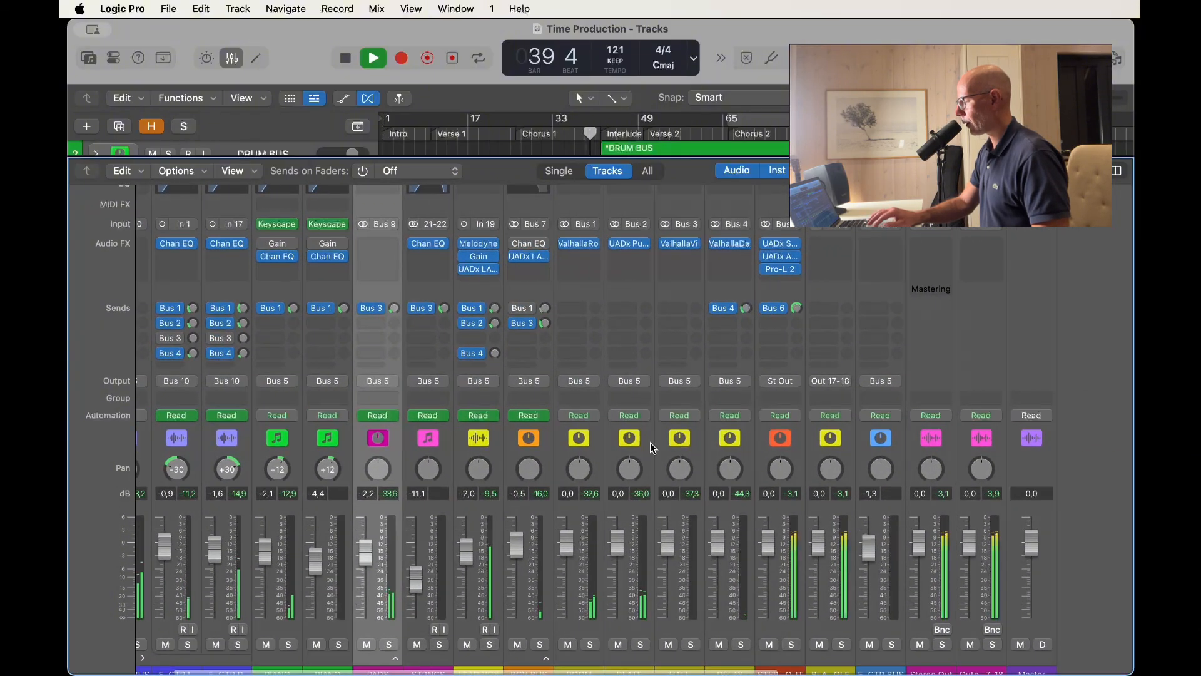
View the UADx Ampex ATR-102 Master Tape on the stereo out channel during playback, with the mixer hidden and the whole plug-in visible.
click(781, 258)
key(x)
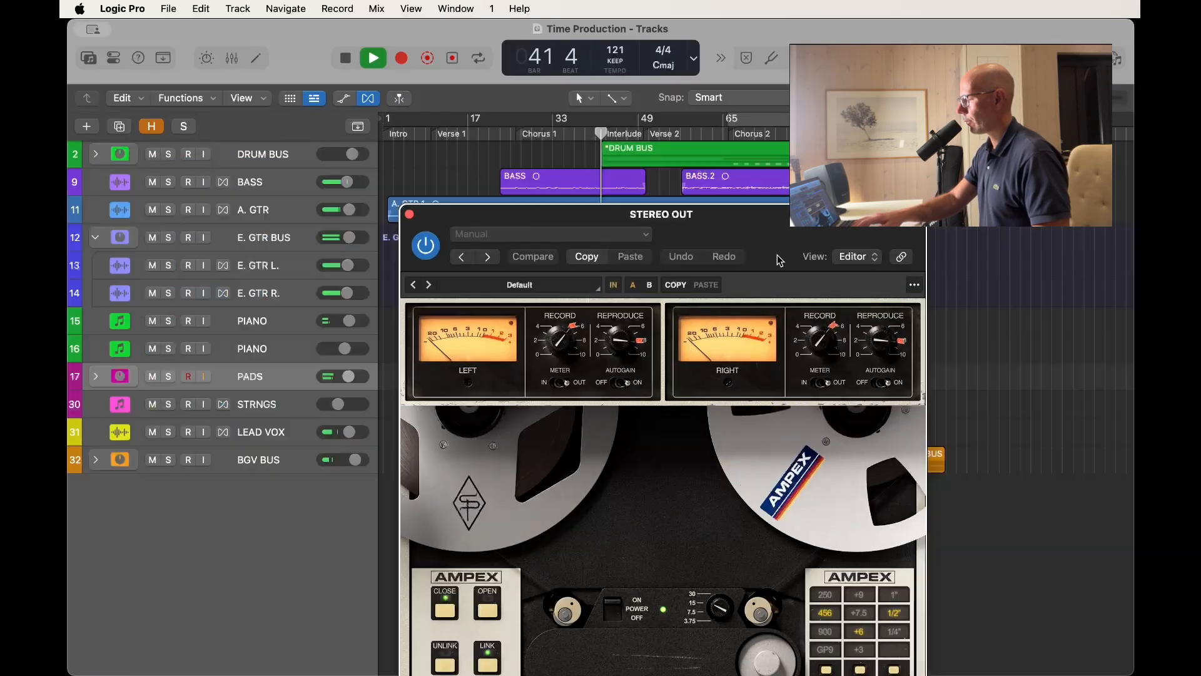
drag(660, 218, 610, 43)
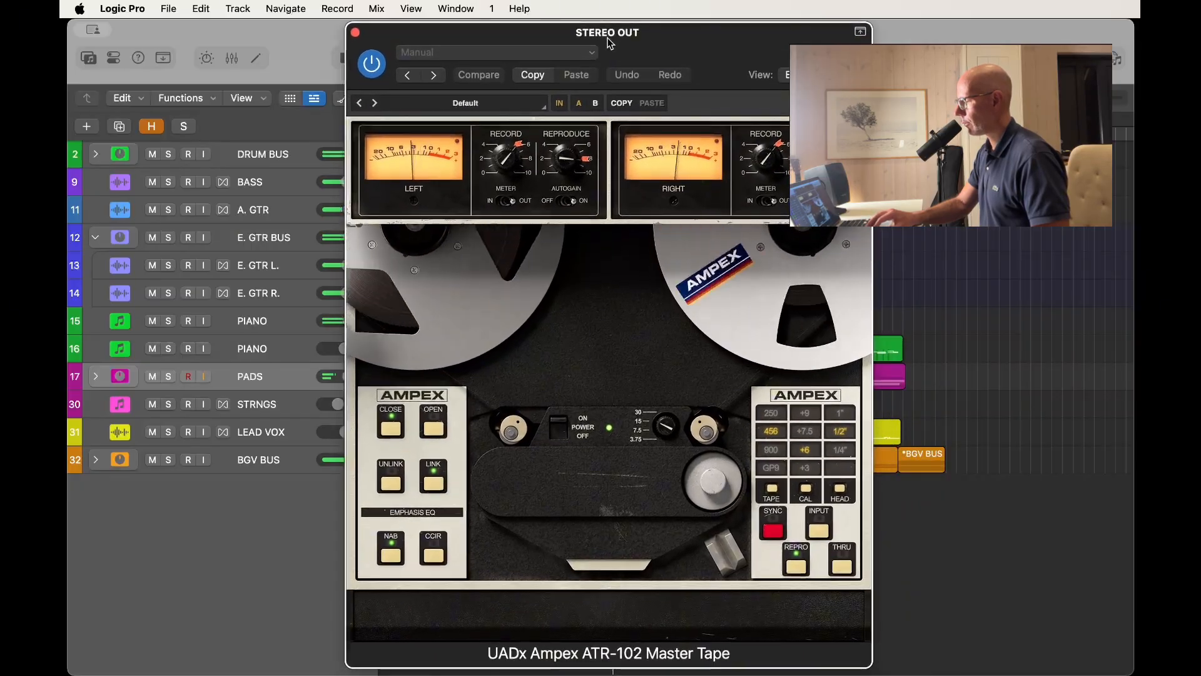
Close the UADx Ampex ATR-102 and zoom in horizontally on the arrangement around the Interlude during playback.
click(355, 33)
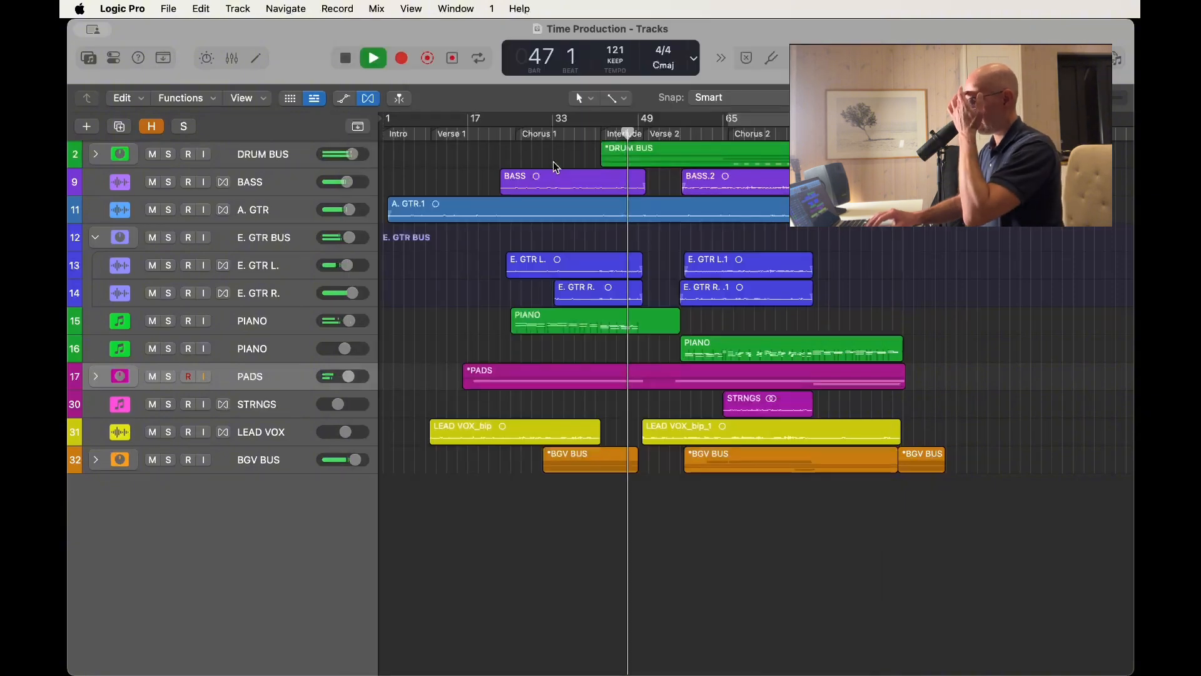
key(super+Right)
key(super+Right)
key(super+Right)
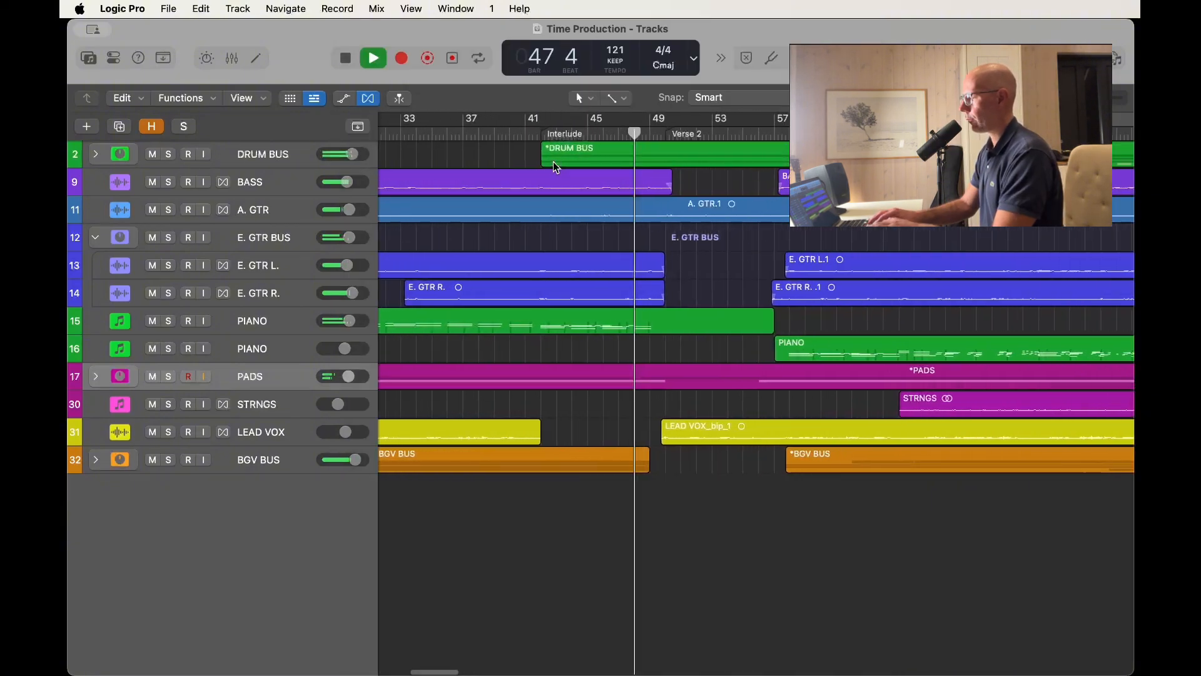
Show the mixer and inspect the whole UADx SSL G Bus Compressor on the Bus 5 stereo out channel during playback, closing it again.
key(x)
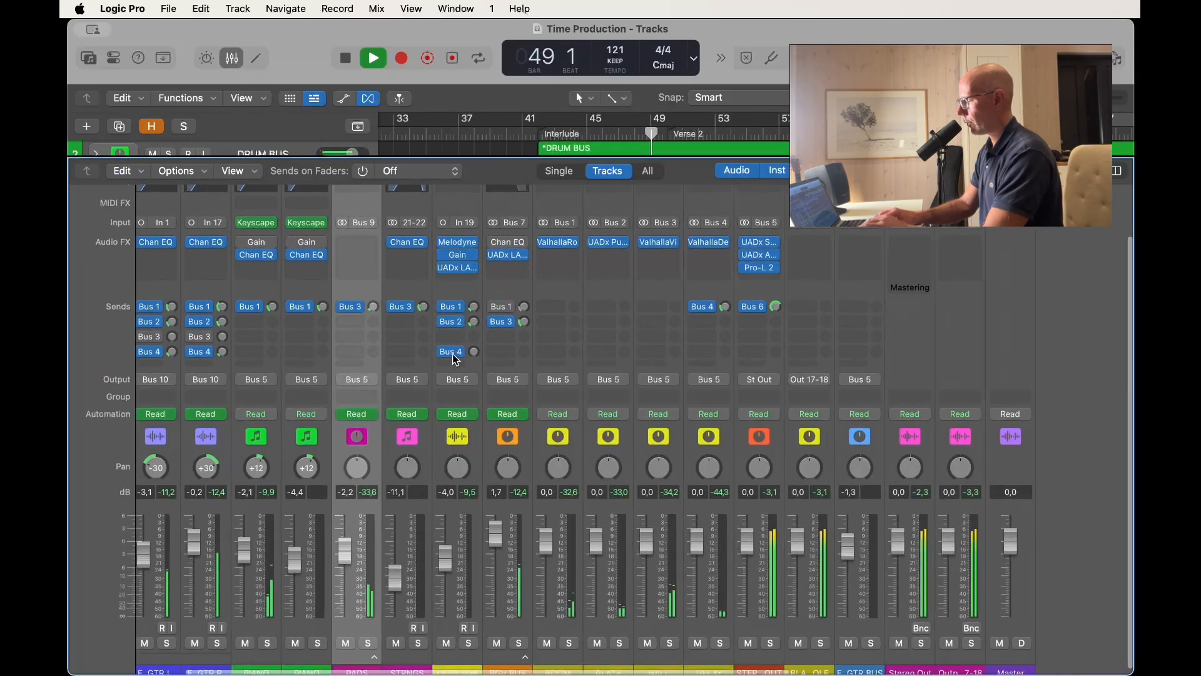
scroll(456, 359, right, 3)
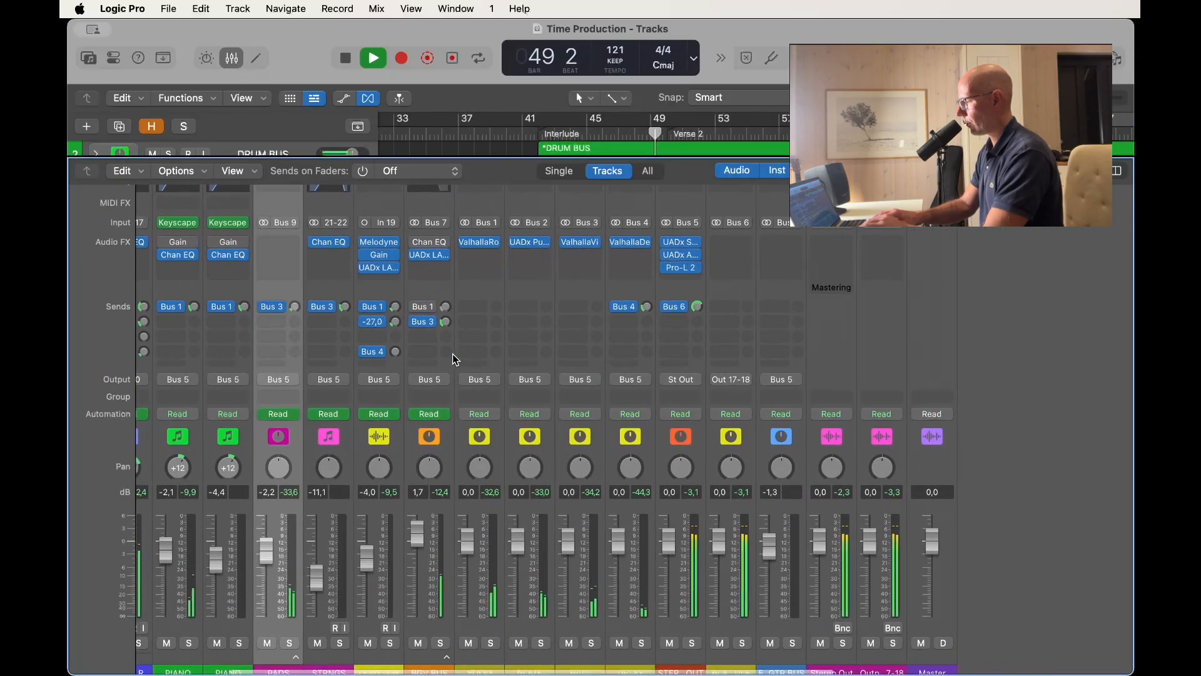
click(680, 243)
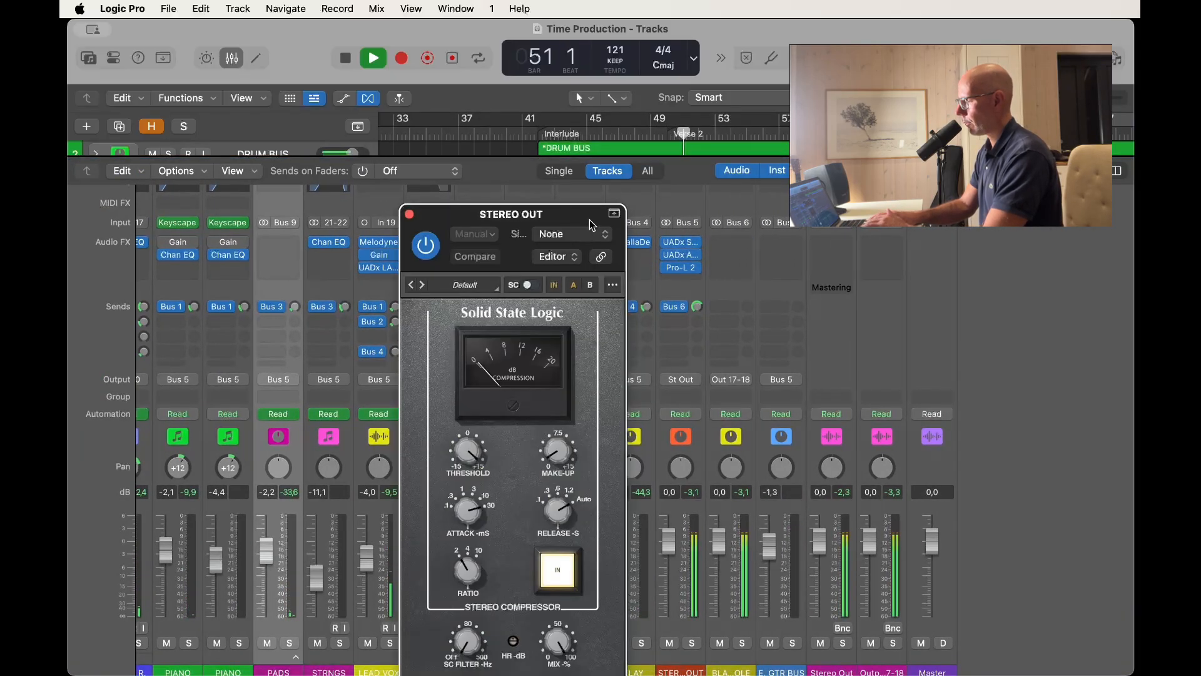
drag(572, 226, 565, 123)
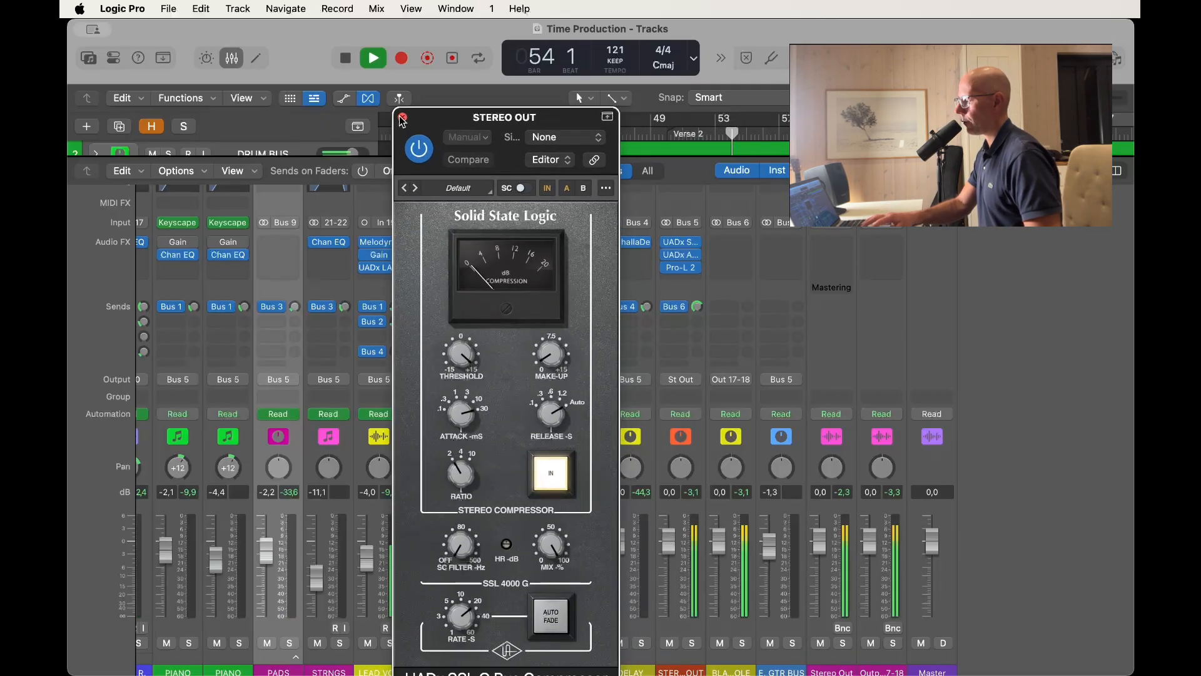
drag(448, 117, 455, 67)
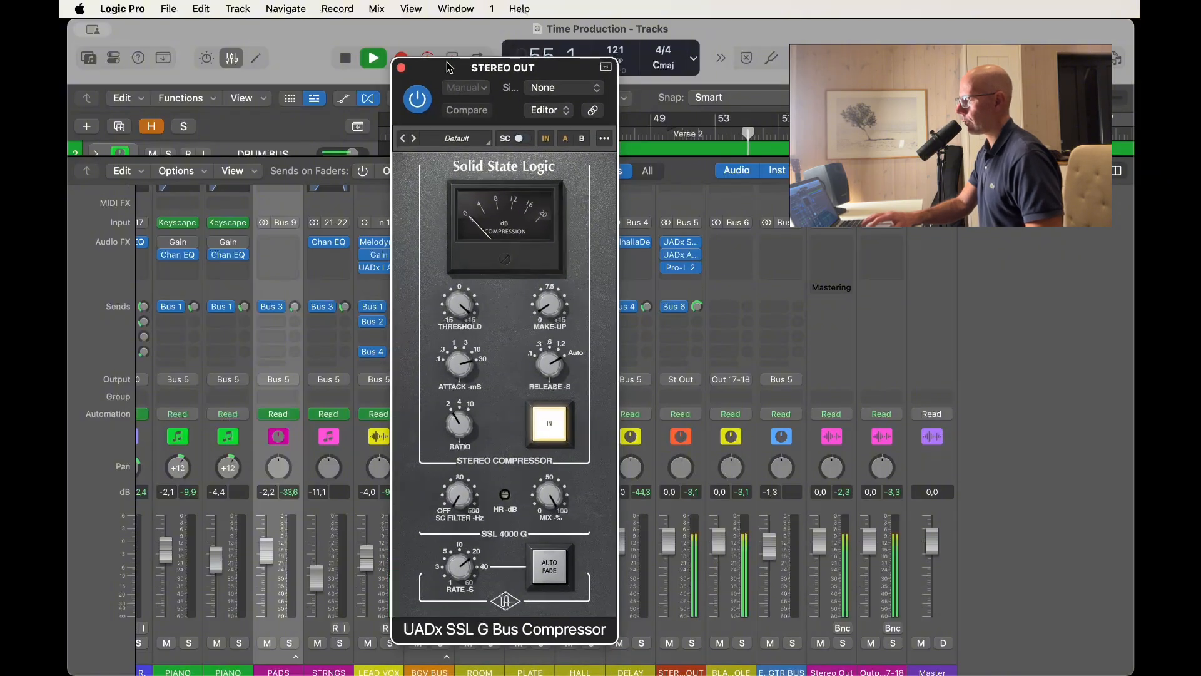
click(402, 68)
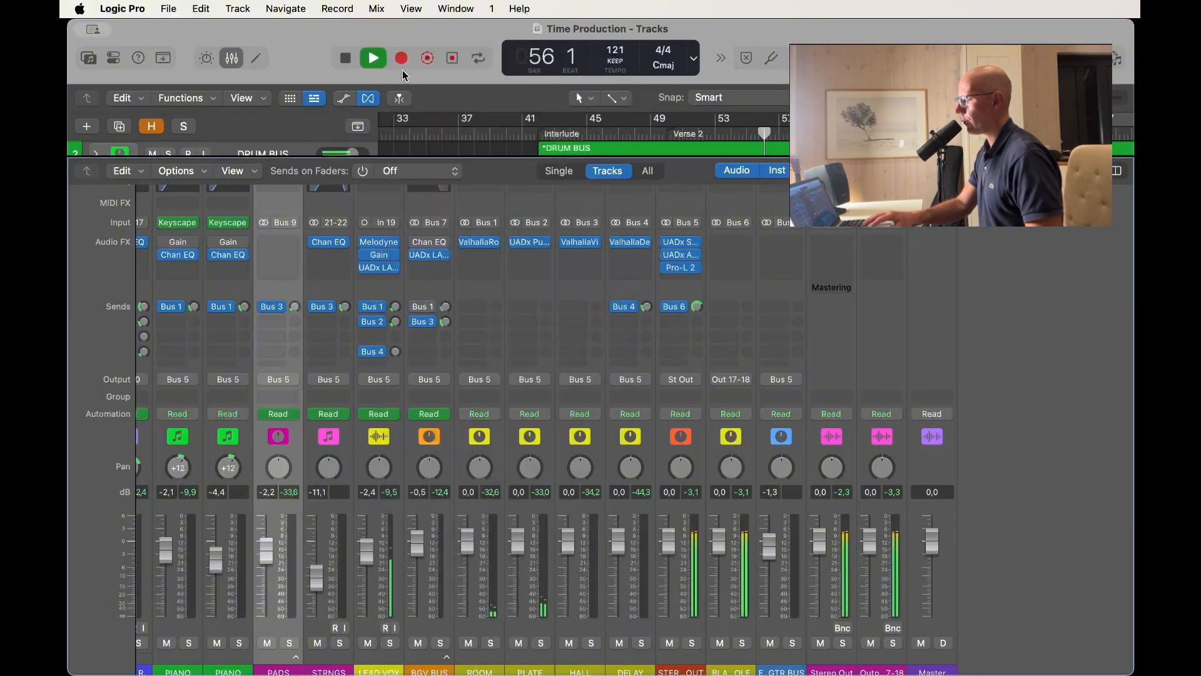
Hide the mixer and enlarge the track heights to follow the regions from Verse 2 towards Chorus 2.
key(x)
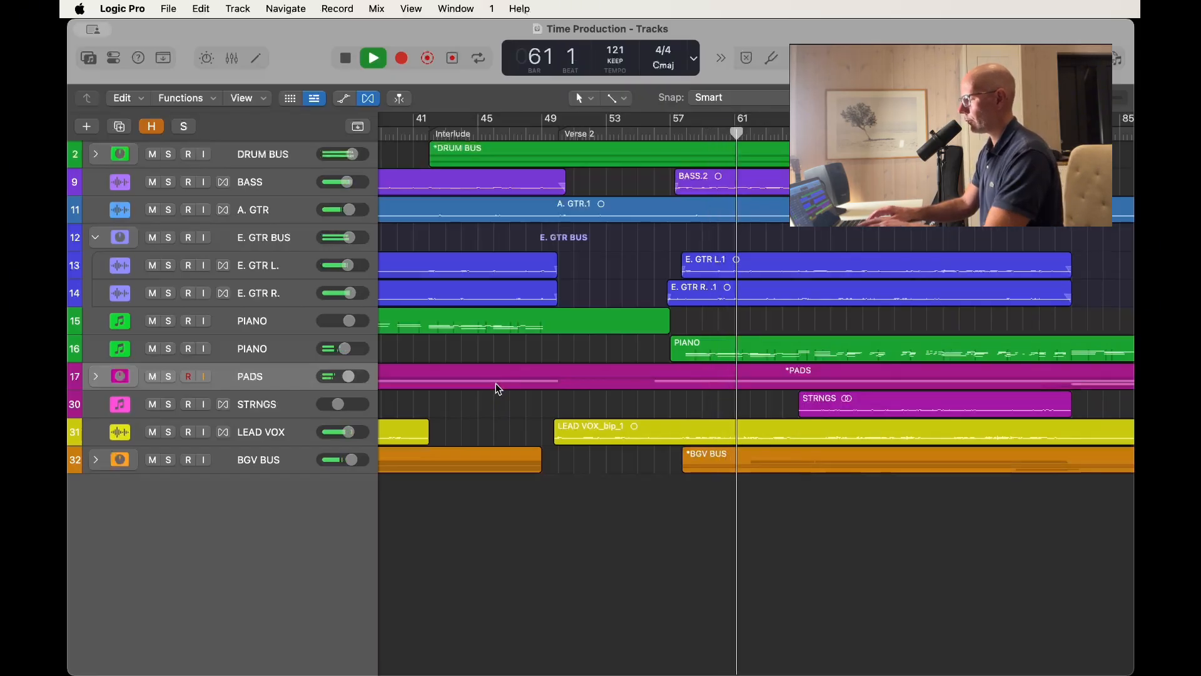
key(super+Down)
key(super+Down)
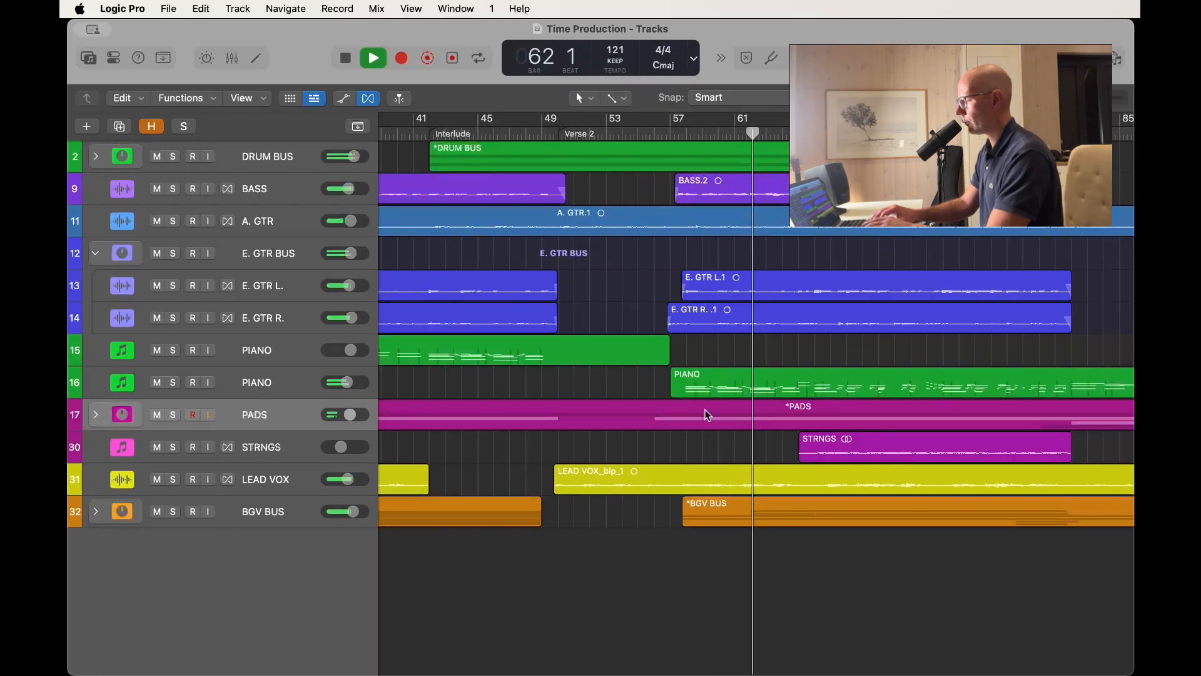
scroll(707, 411, right, 3)
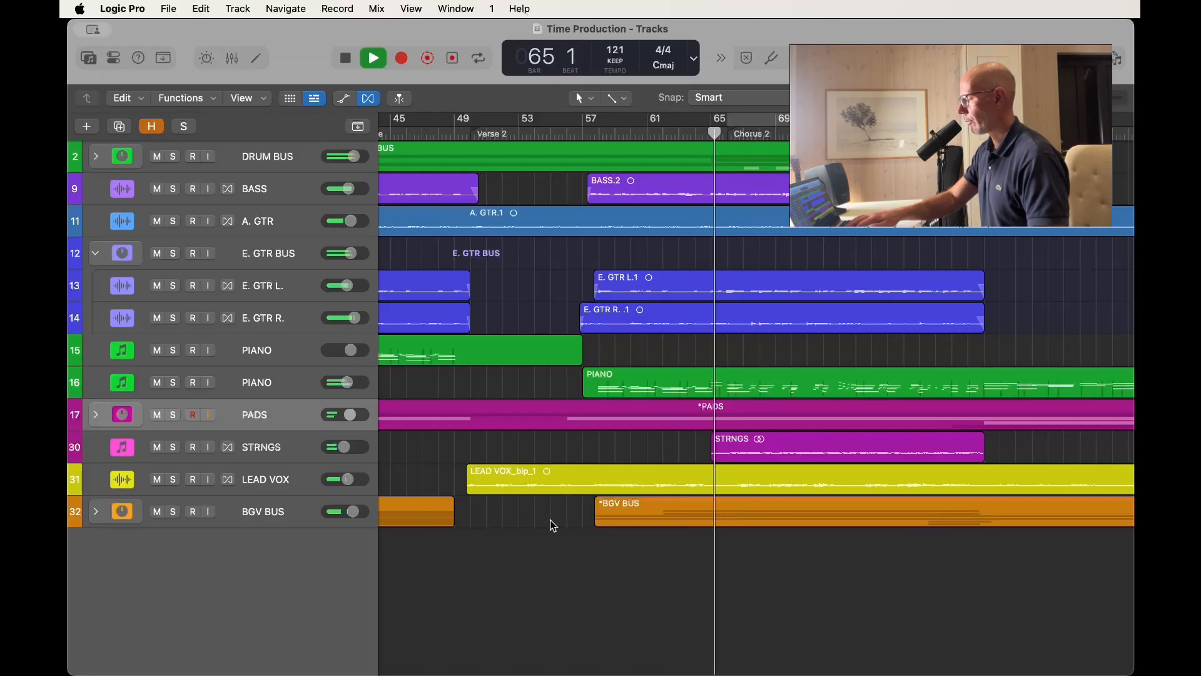
Show the mixer and examine the channel levels and fader movements from the stereo out back to the DRUM BUS during Chorus 2.
key(x)
scroll(550, 524, left, 3)
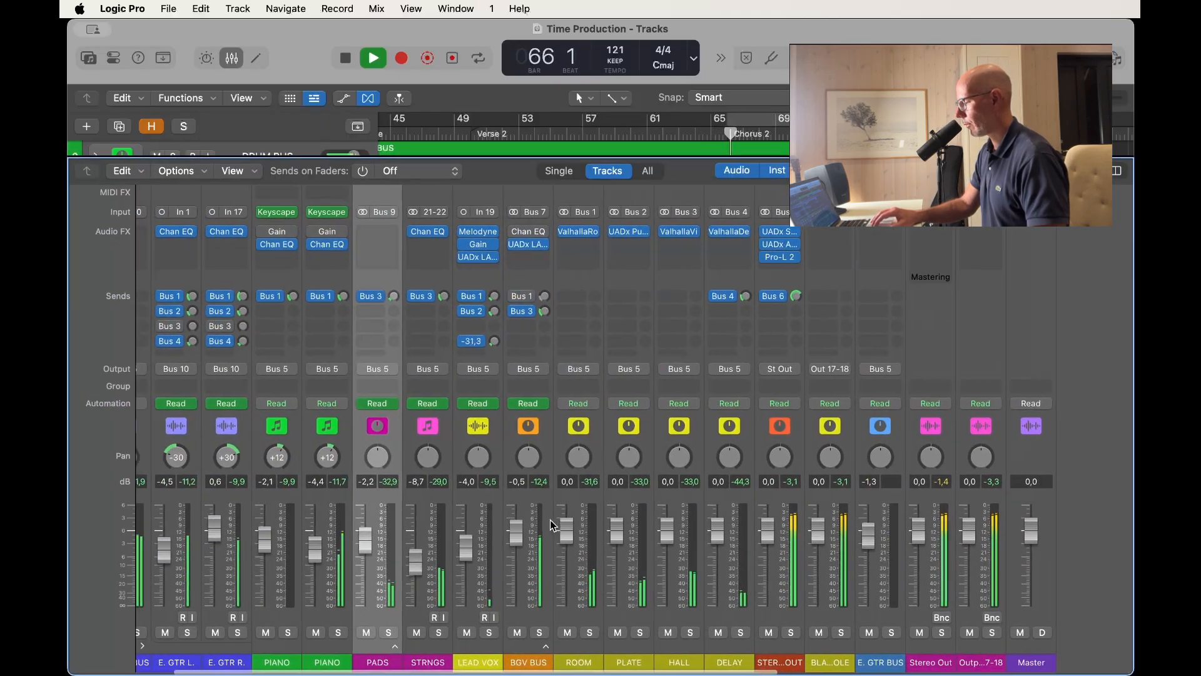
scroll(550, 522, left, 2)
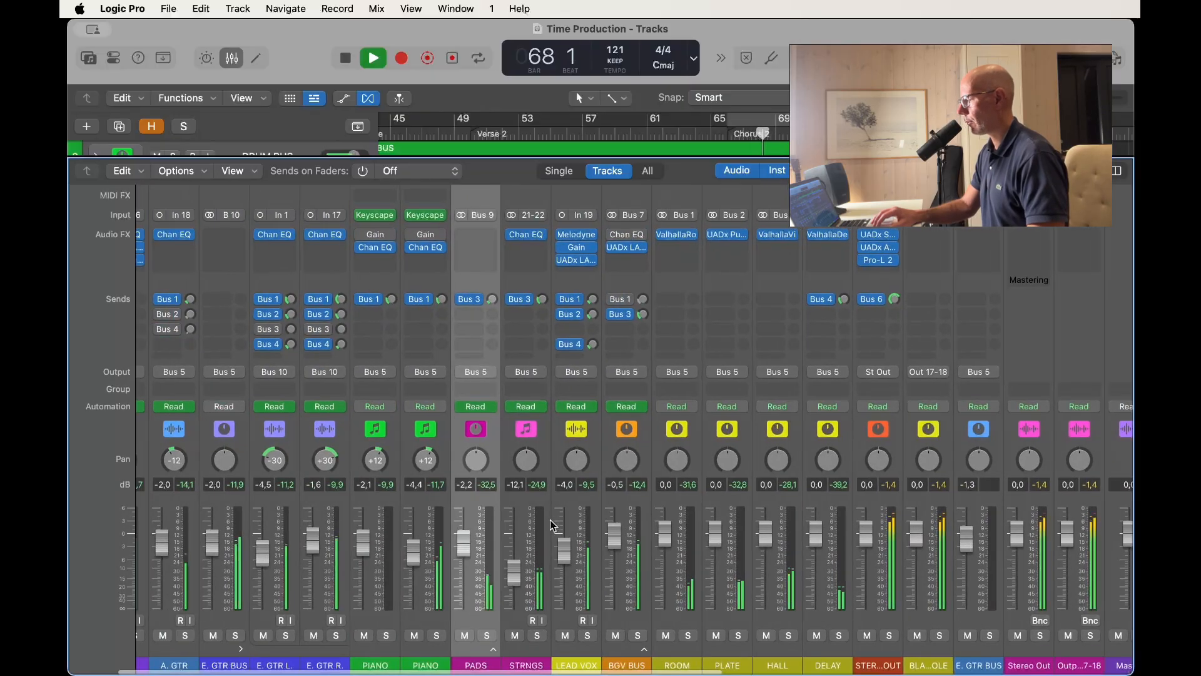
scroll(550, 519, left, 2)
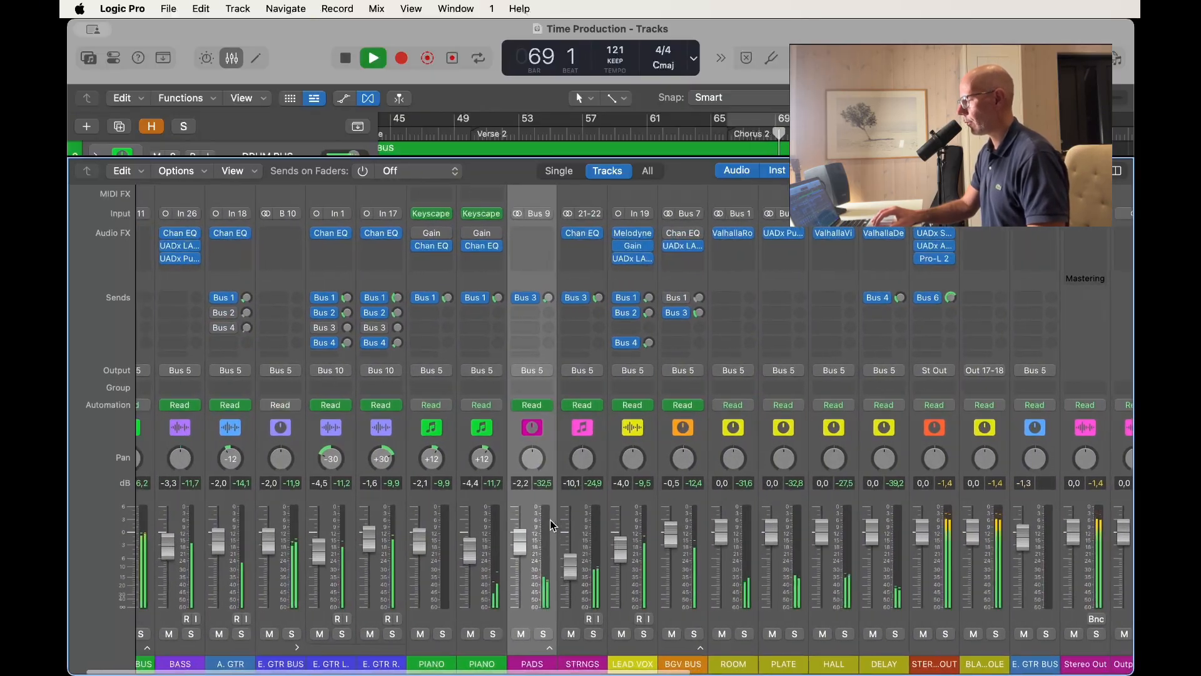
scroll(550, 520, left, 2)
scroll(550, 519, up, 1)
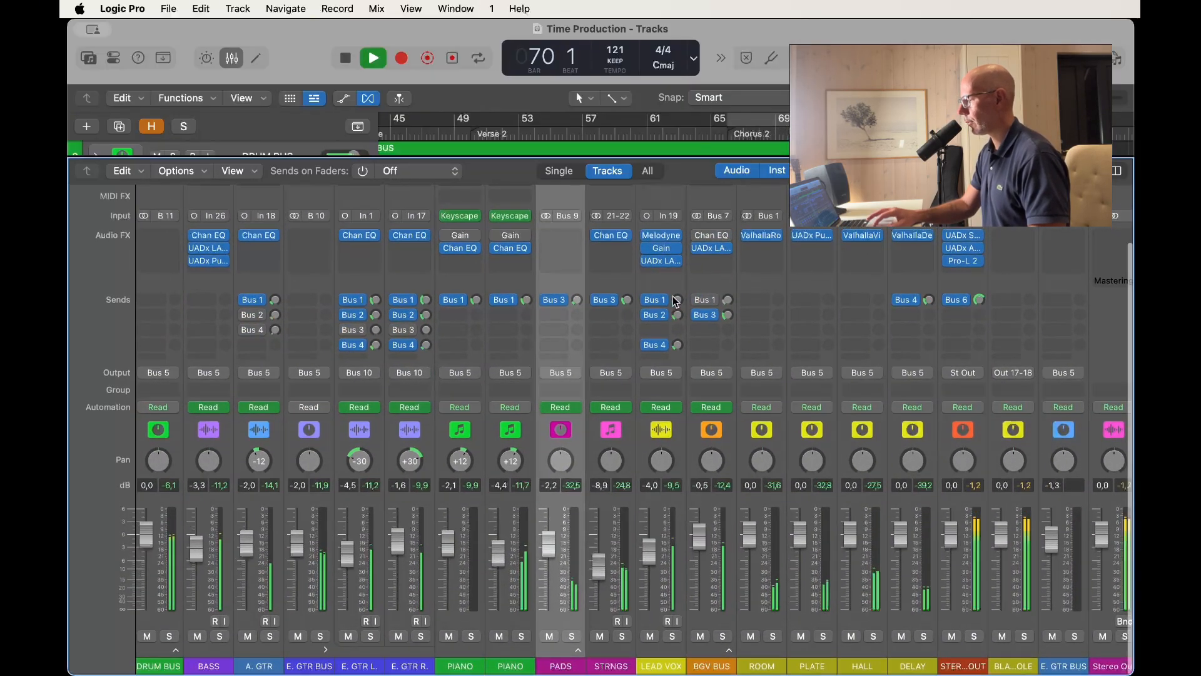
Slightly adjust the Peak Reduction of the UADx LA-2A Tube Compressor on the LEAD VOX channel and close the plug-in.
click(661, 261)
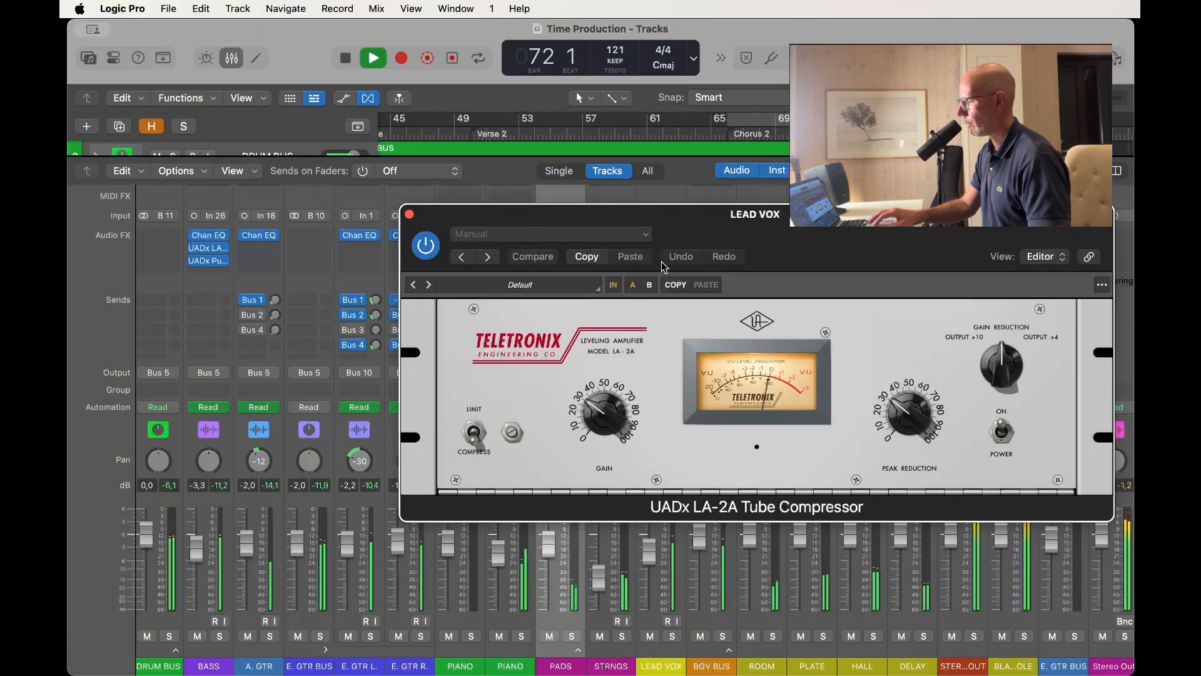
click(909, 415)
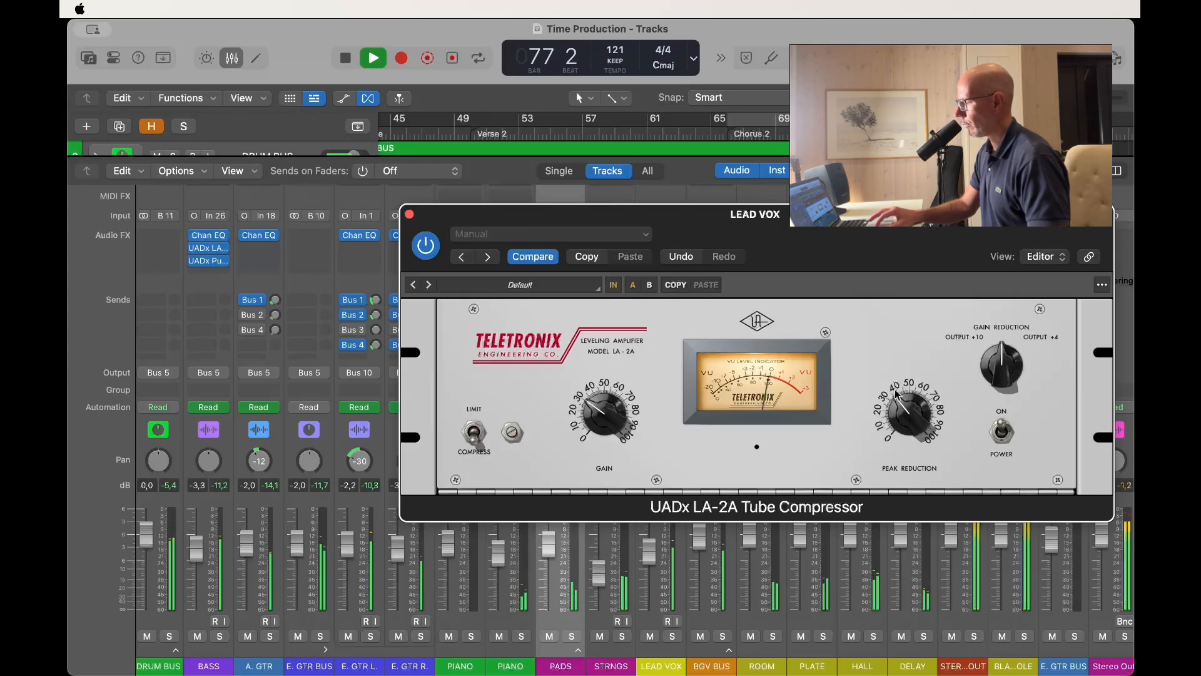
click(410, 215)
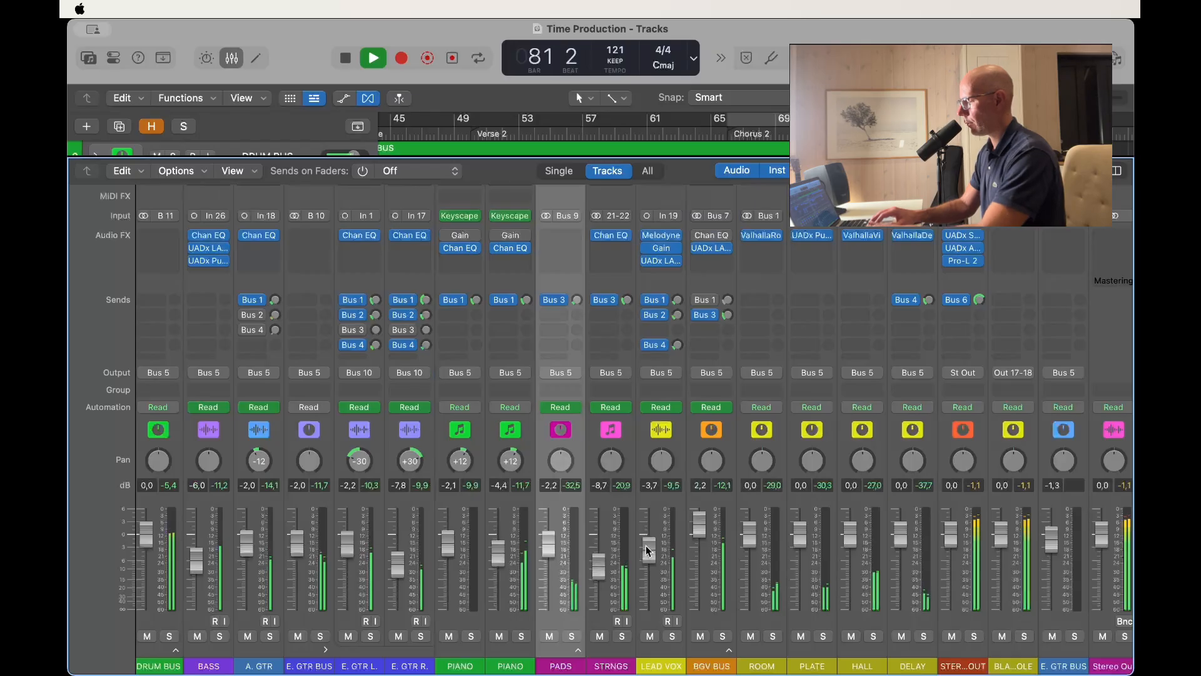
Hide the mixer and follow the arrangement through the Outro to the final BGV BUS region during playback.
key(x)
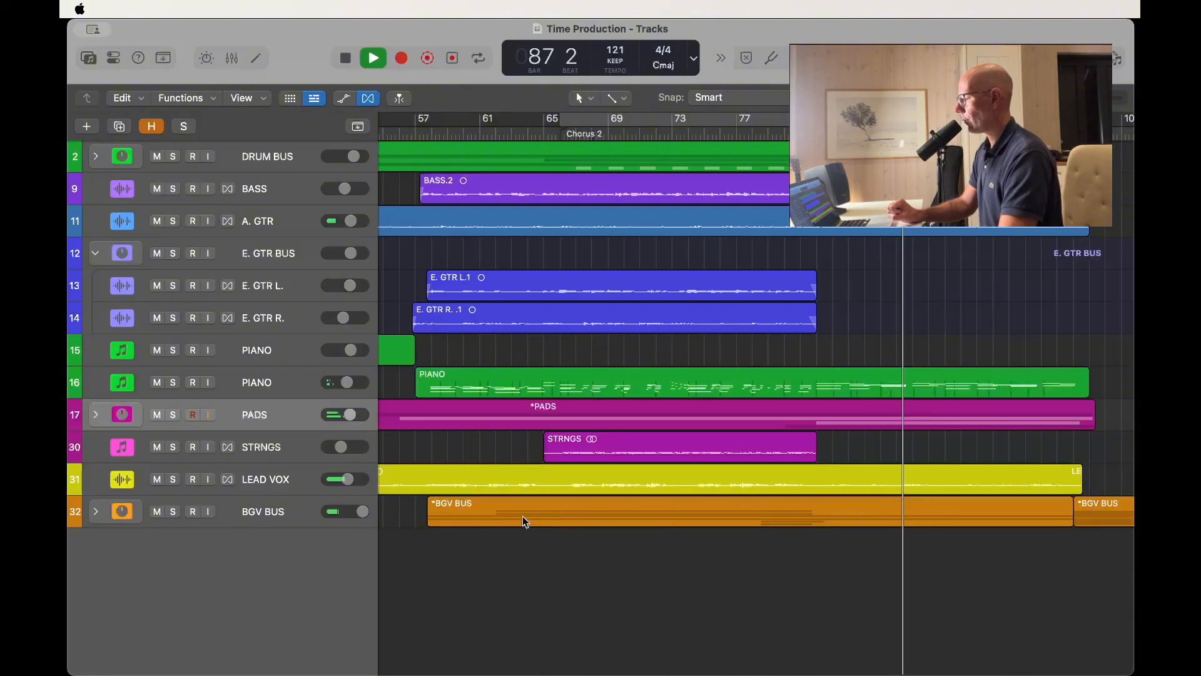
scroll(523, 515, right, 4)
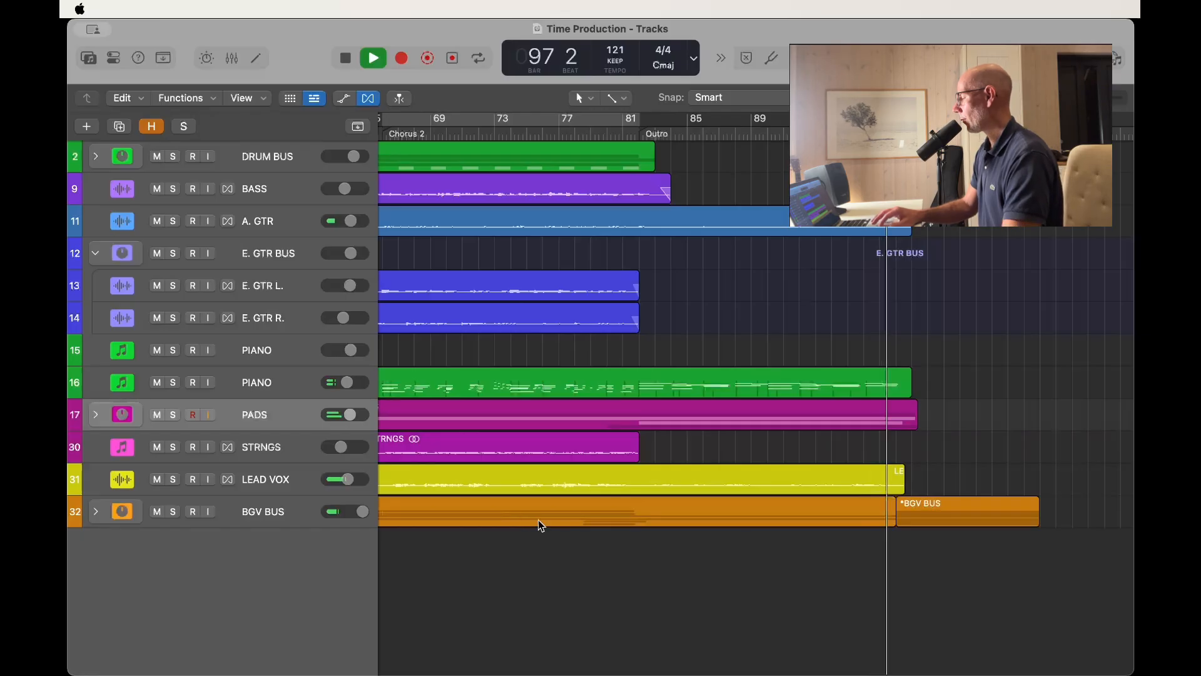
scroll(576, 544, right, 2)
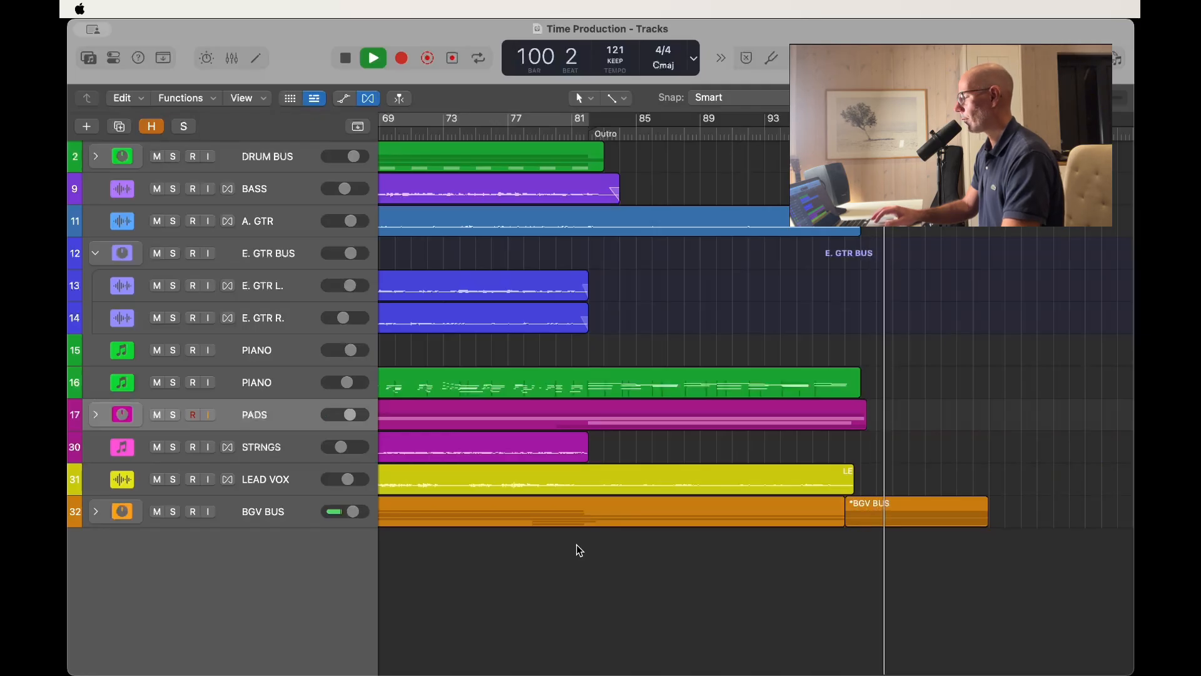
scroll(576, 544, left, 4)
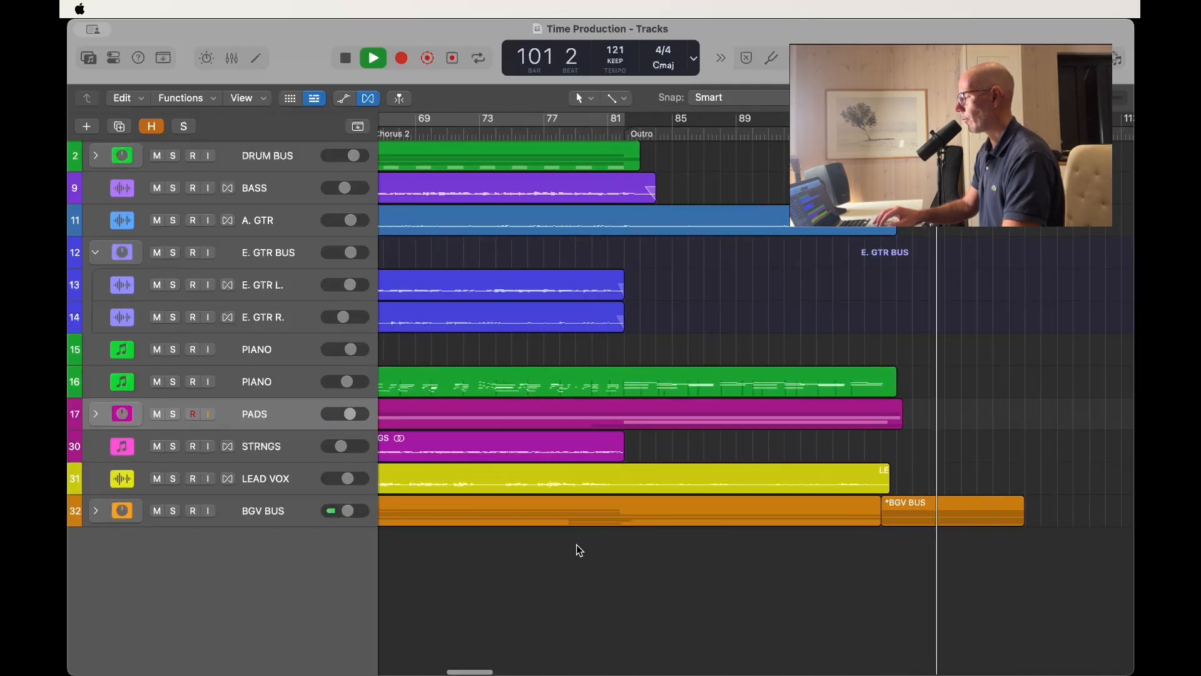